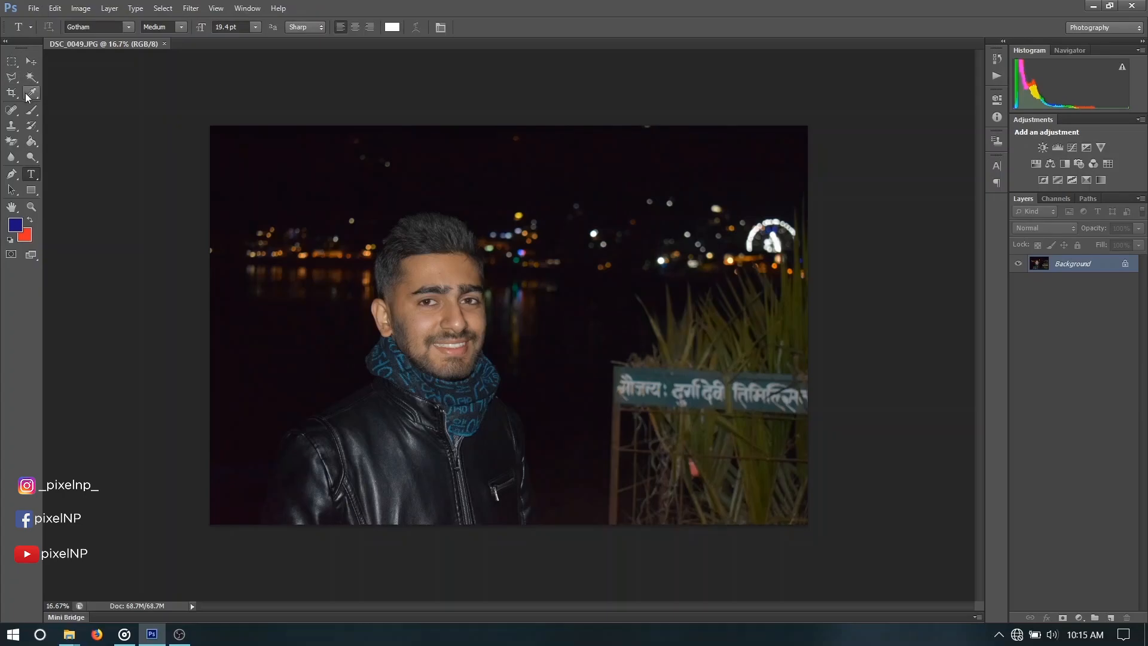
# Step: Set up the Clone Stamp tool with a brush size of 600 px
pyautogui.click(30, 113)
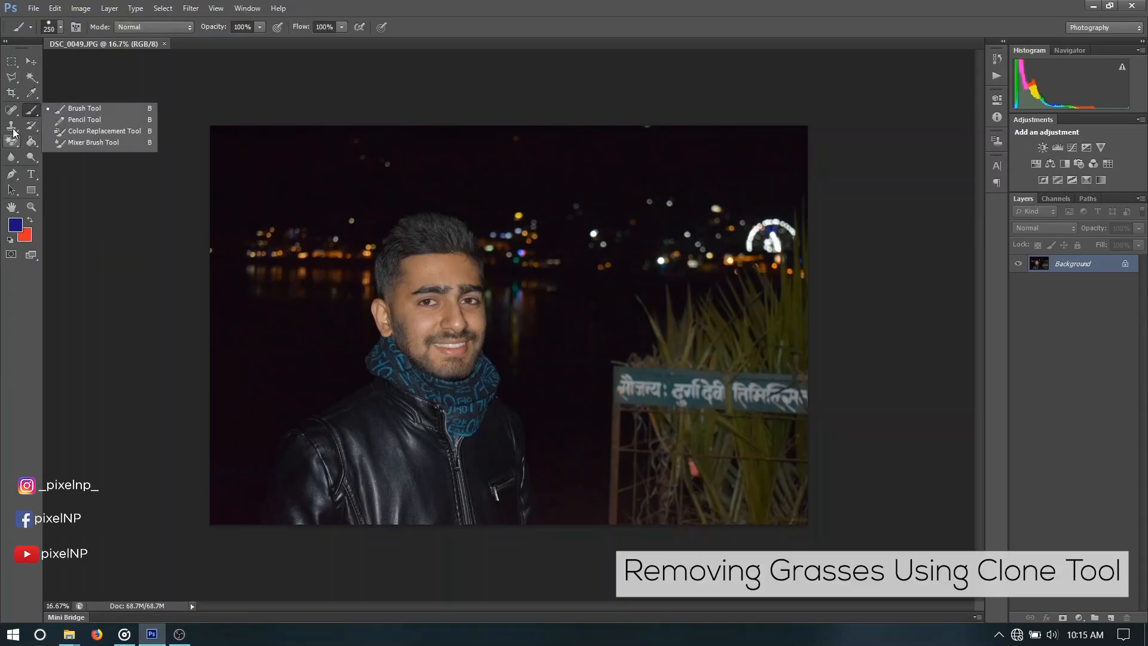
pyautogui.click(13, 132)
pyautogui.click(54, 125)
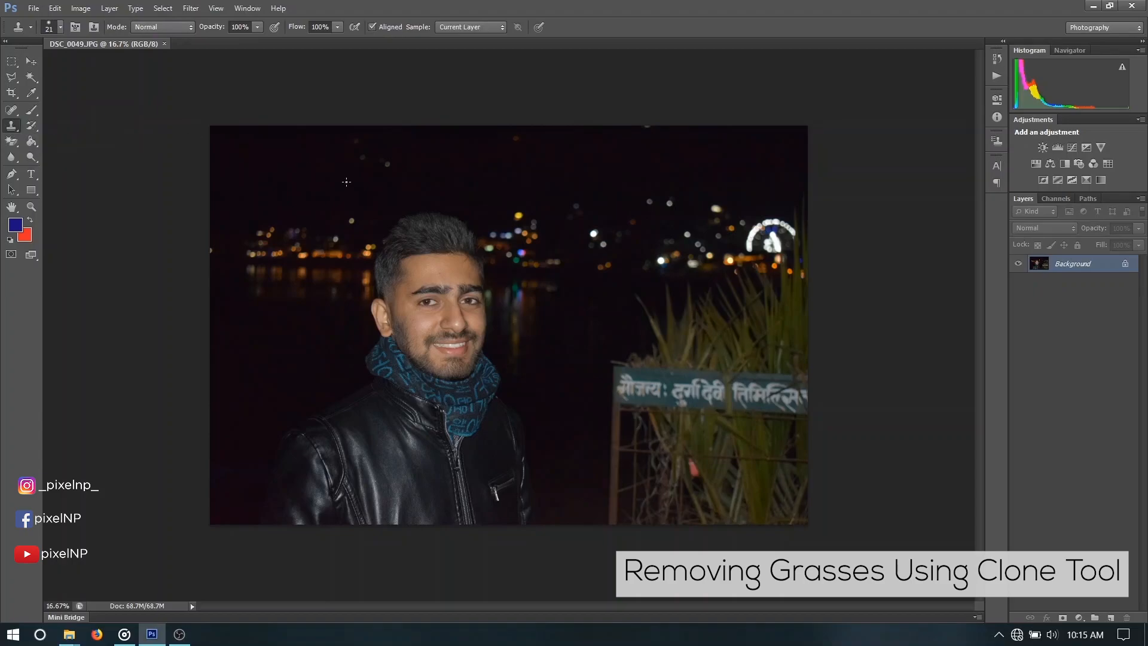
pyautogui.rightClick(558, 370)
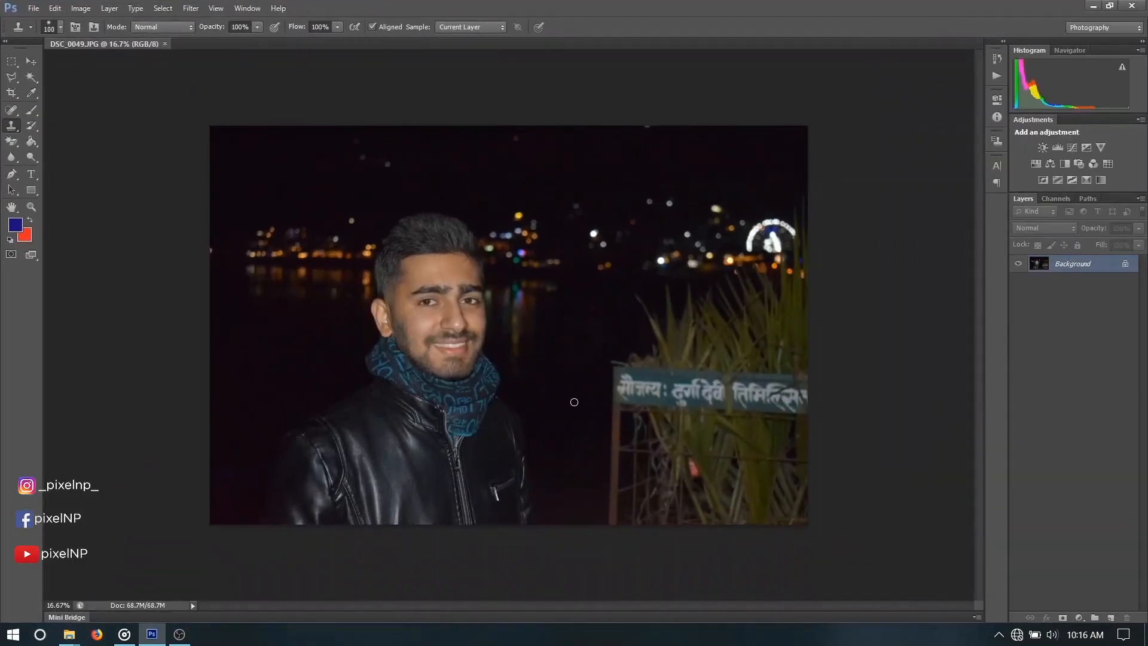
pyautogui.press(']')
pyautogui.press(']')
pyautogui.press(']')
pyautogui.press(']')
pyautogui.press(']')
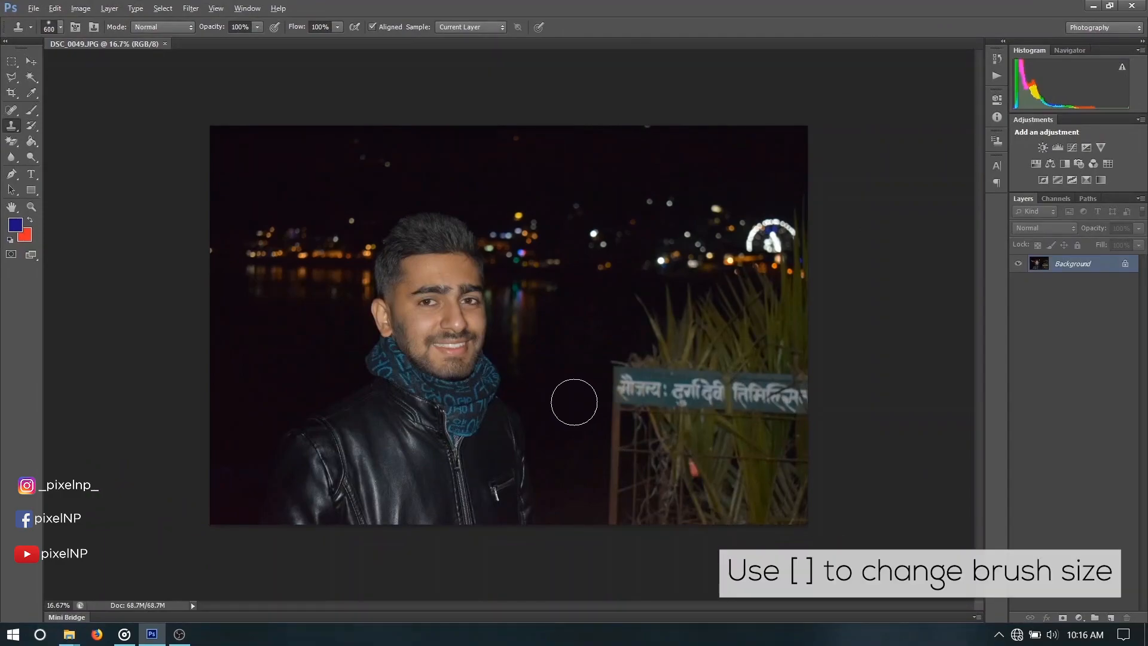
# Step: Duplicate the Background layer and clone dark water from beside the jacket over the near side of the sign, grass and fence
pyautogui.keyDown('alt'); pyautogui.click(573, 401); pyautogui.keyUp('alt')
pyautogui.hotkey('ctrl', 'j')
pyautogui.moveTo(647, 348); pyautogui.dragTo(698, 327)
pyautogui.moveTo(610, 375)
pyautogui.mouseDown()
pyautogui.moveTo(612, 406)
pyautogui.moveTo(685, 358)
pyautogui.moveTo(647, 390)
pyautogui.moveTo(681, 386)
pyautogui.moveTo(597, 389)
pyautogui.moveTo(636, 415)
pyautogui.mouseUp()
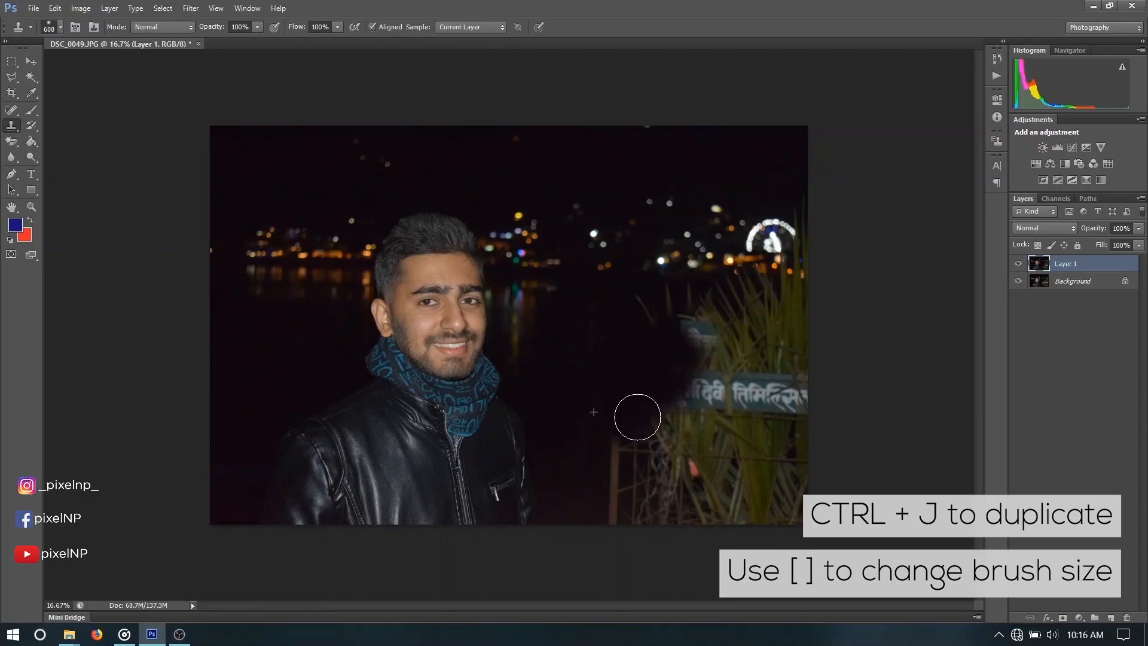
pyautogui.moveTo(614, 471)
pyautogui.mouseDown()
pyautogui.moveTo(615, 510)
pyautogui.moveTo(649, 509)
pyautogui.moveTo(645, 433)
pyautogui.moveTo(659, 424)
pyautogui.moveTo(640, 398)
pyautogui.moveTo(628, 490)
pyautogui.moveTo(682, 575)
pyautogui.moveTo(640, 311)
pyautogui.moveTo(706, 373)
pyautogui.moveTo(698, 394)
pyautogui.moveTo(727, 491)
pyautogui.moveTo(718, 305)
pyautogui.moveTo(749, 351)
pyautogui.moveTo(751, 299)
pyautogui.moveTo(798, 338)
pyautogui.moveTo(736, 429)
pyautogui.moveTo(749, 490)
pyautogui.moveTo(667, 520)
pyautogui.moveTo(793, 423)
pyautogui.moveTo(639, 520)
pyautogui.mouseUp()
# Step: Clone dark background over the remaining grass, sign and fence out to the photo's right edge
pyautogui.scroll(2, 625, 539)
pyautogui.scroll(-2, 622, 478)
pyautogui.moveTo(617, 263); pyautogui.dragTo(605, 525)
pyautogui.keyDown('alt'); pyautogui.click(687, 441); pyautogui.keyUp('alt')
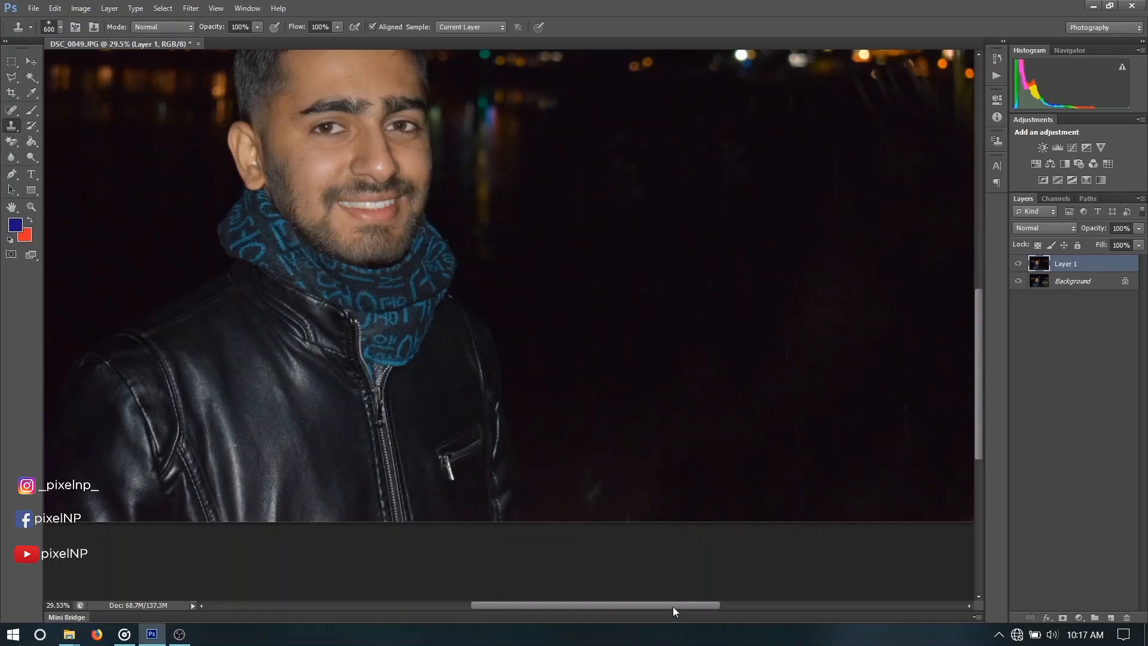
pyautogui.moveTo(674, 605); pyautogui.dragTo(766, 605)
pyautogui.scroll(2, 524, 384)
pyautogui.moveTo(646, 243)
pyautogui.mouseDown()
pyautogui.moveTo(677, 113)
pyautogui.moveTo(568, 242)
pyautogui.mouseUp()
pyautogui.hotkey('ctrl', '0')
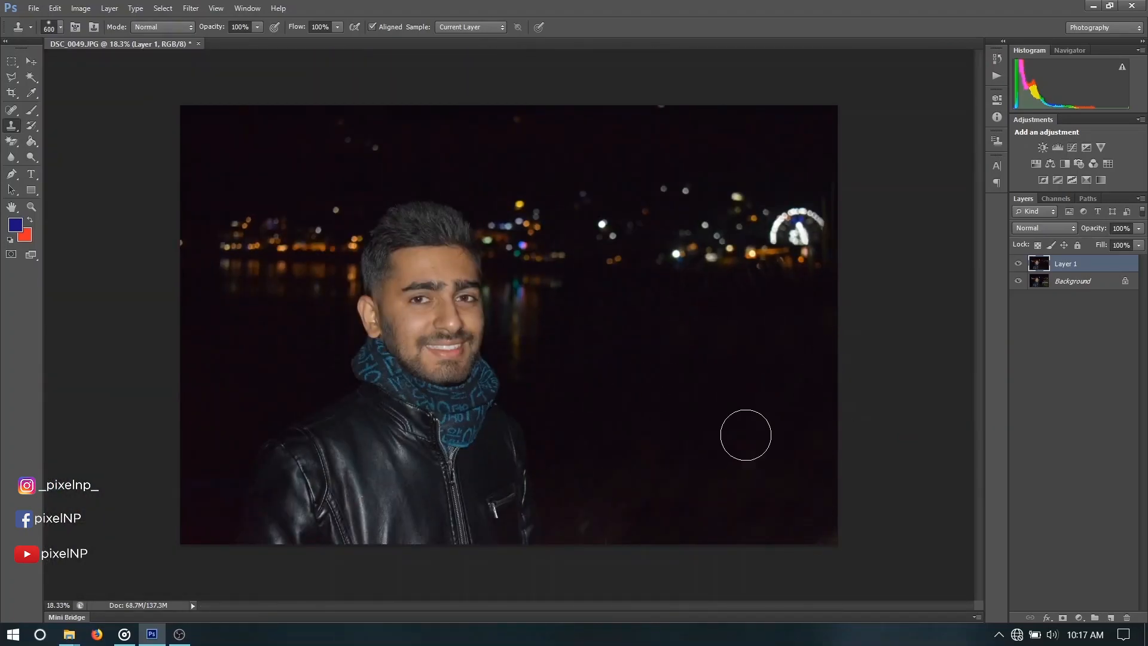
# Step: Select the man's head, scarf and jacket with the Quick Selection tool, enlarging the brush to 800 px
pyautogui.click(28, 81)
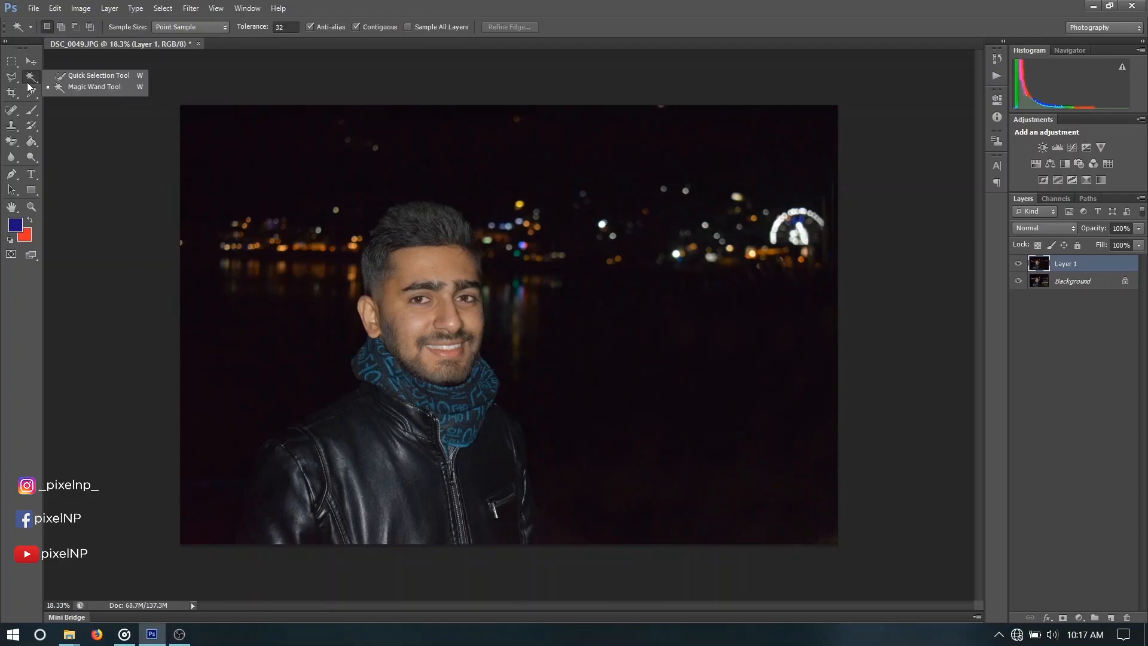
pyautogui.click(81, 76)
pyautogui.moveTo(433, 446)
pyautogui.mouseDown()
pyautogui.moveTo(436, 477)
pyautogui.moveTo(385, 467)
pyautogui.moveTo(326, 512)
pyautogui.moveTo(288, 508)
pyautogui.moveTo(314, 455)
pyautogui.moveTo(344, 434)
pyautogui.moveTo(335, 423)
pyautogui.moveTo(346, 410)
pyautogui.moveTo(314, 458)
pyautogui.mouseUp()
pyautogui.press(']')
pyautogui.press(']')
pyautogui.press(']')
pyautogui.press(']')
pyautogui.press(']')
pyautogui.press(']')
pyautogui.press(']')
pyautogui.press(']')
pyautogui.press(']')
pyautogui.press(']')
pyautogui.press(']')
pyautogui.press(']')
pyautogui.press(']')
pyautogui.press(']')
pyautogui.press(']')
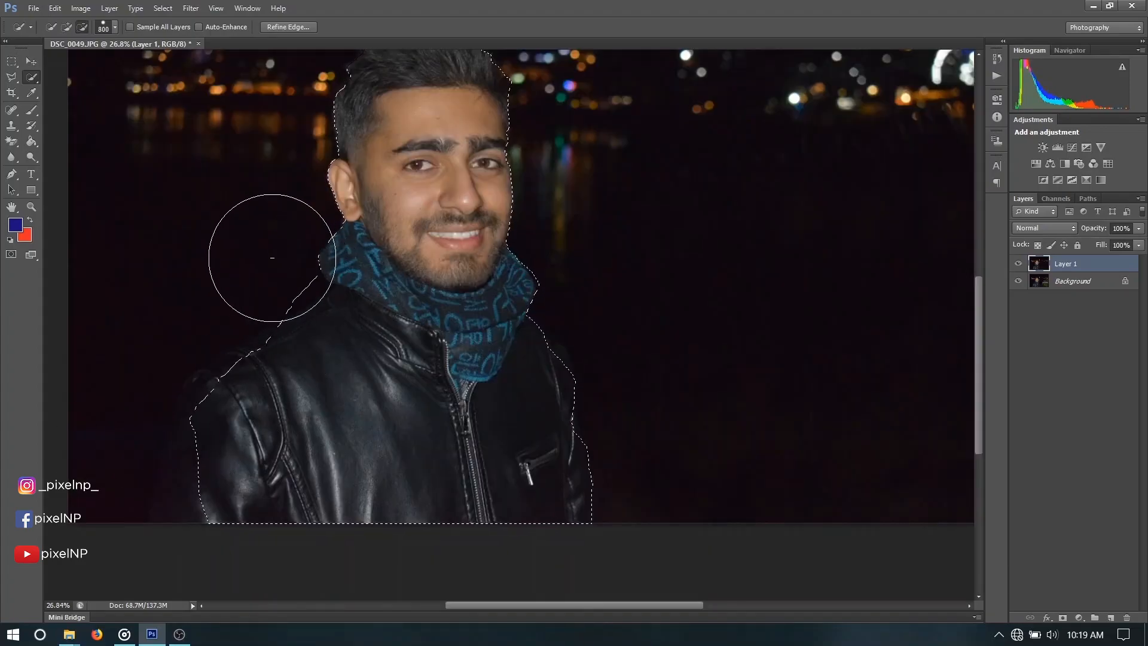
# Step: Correct the selection edge around the scarf and collar on the photo's left side, reducing the brush to 150 px
pyautogui.scroll(10, 272, 258)
pyautogui.press('[')
pyautogui.press('[')
pyautogui.press('[')
pyautogui.press('[')
pyautogui.press('[')
pyautogui.press('[')
pyautogui.press('[')
pyautogui.press('[')
pyautogui.press('[')
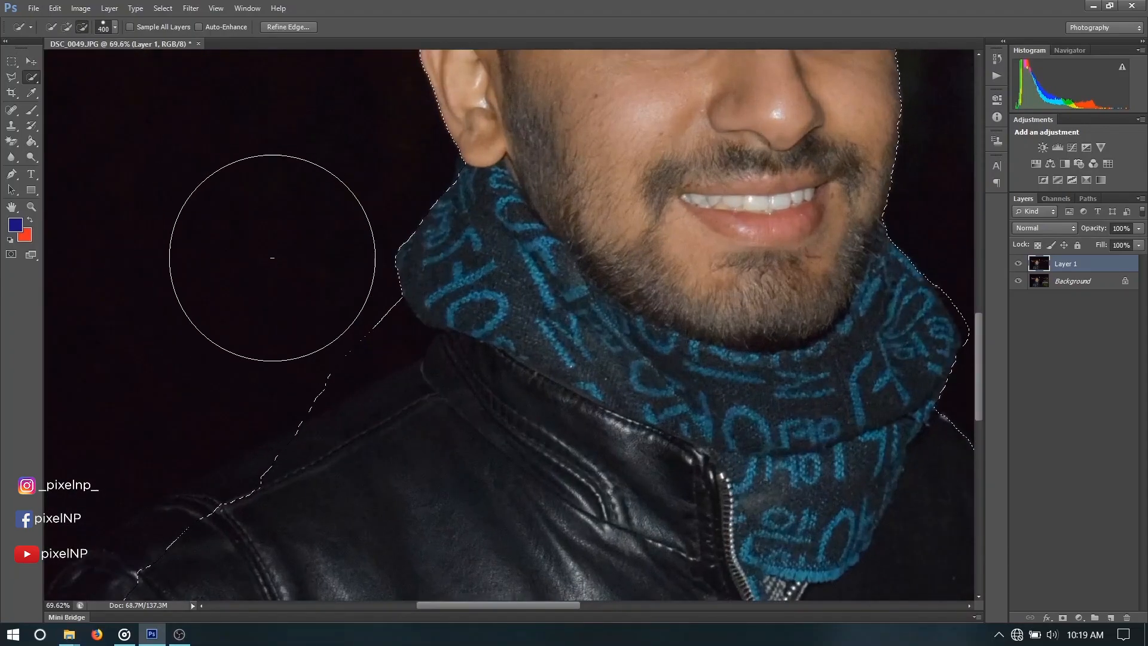
pyautogui.keyDown('alt'); pyautogui.click(377, 328); pyautogui.keyUp('alt')
pyautogui.click(449, 262)
pyautogui.scroll(-5, 303, 299)
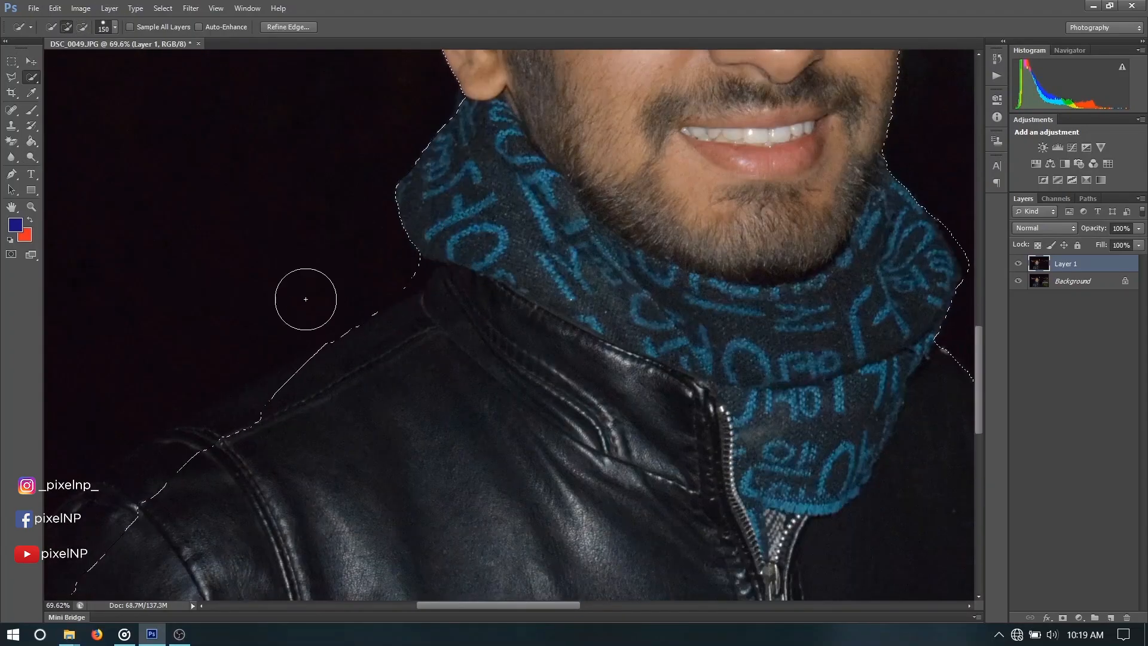
# Step: Extend the selection to include the whole jacket shoulder and sleeve on the photo's left side
pyautogui.click(180, 289)
pyautogui.scroll(-3, 131, 325)
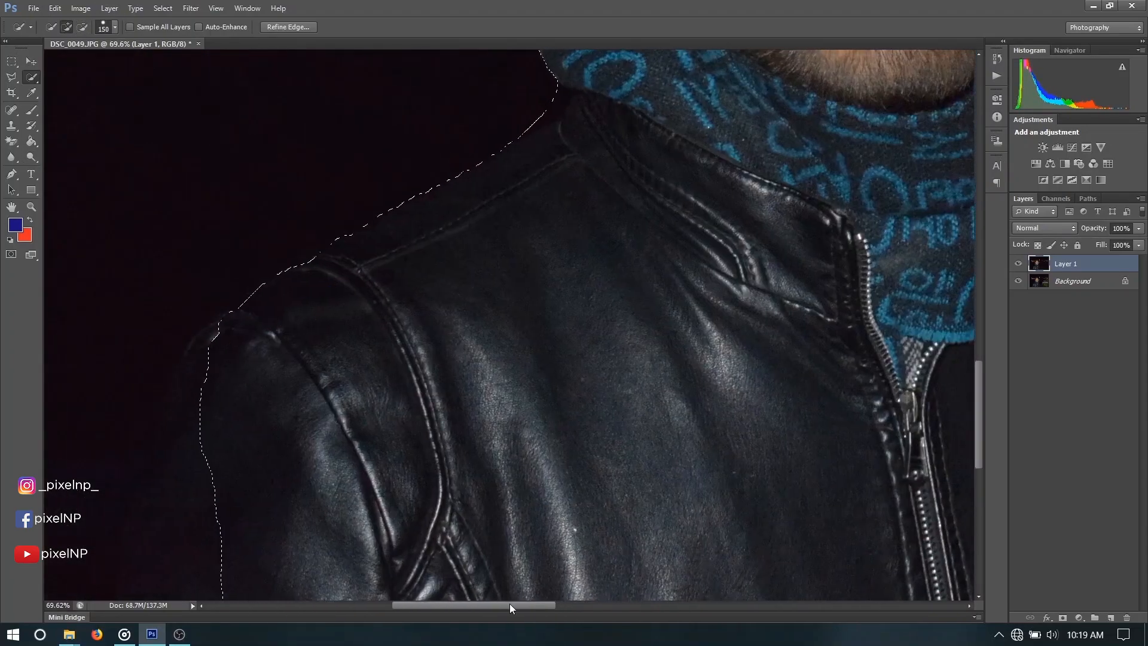
pyautogui.hscroll(-5, 538, 384)
pyautogui.scroll(-2, 538, 385)
pyautogui.click(476, 487)
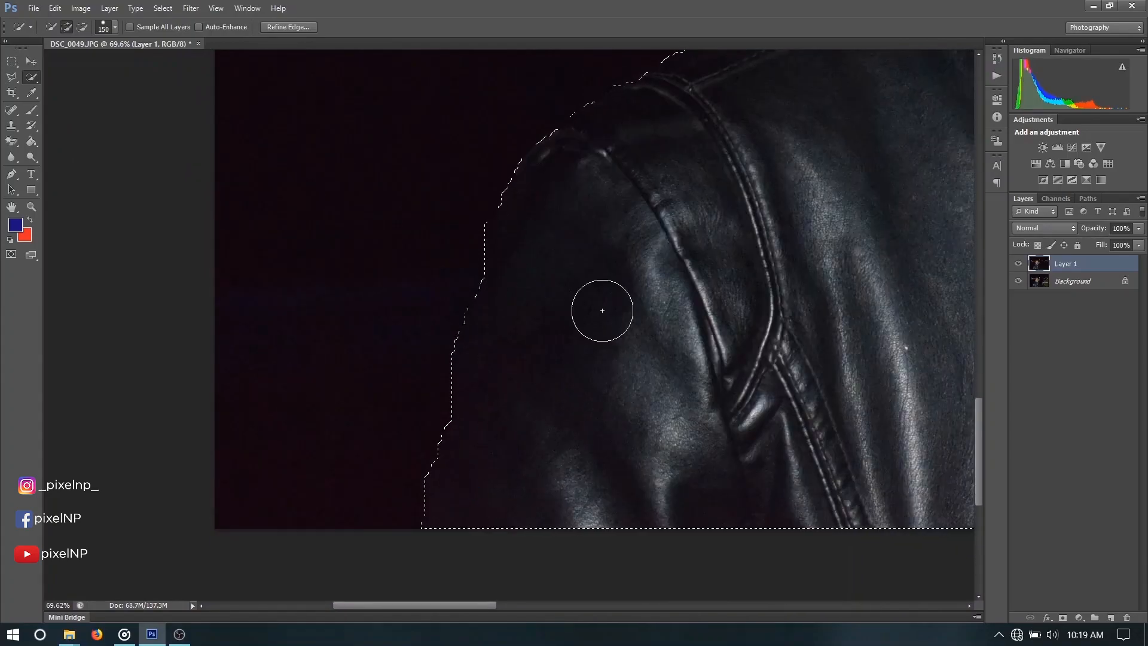
# Step: Refine the selection around the scarf and the jacket shoulder on the photo's right side with a 70 px brush
pyautogui.scroll(5, 475, 487)
pyautogui.hscroll(8, 866, 217)
pyautogui.click(82, 26)
pyautogui.press('[')
pyautogui.press('[')
pyautogui.press('[')
pyautogui.press('[')
pyautogui.press('[')
pyautogui.moveTo(329, 187); pyautogui.dragTo(356, 201)
pyautogui.scroll(-5, 465, 208)
pyautogui.click(735, 176)
pyautogui.keyDown('alt'); pyautogui.click(747, 195); pyautogui.keyUp('alt')
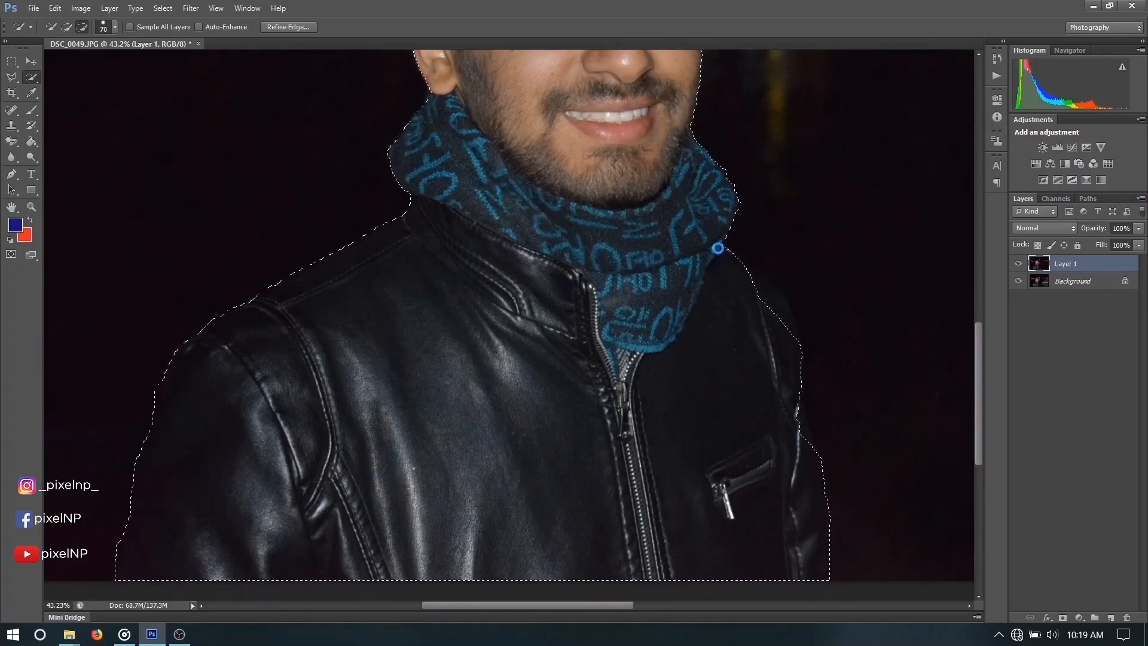
pyautogui.click(767, 294)
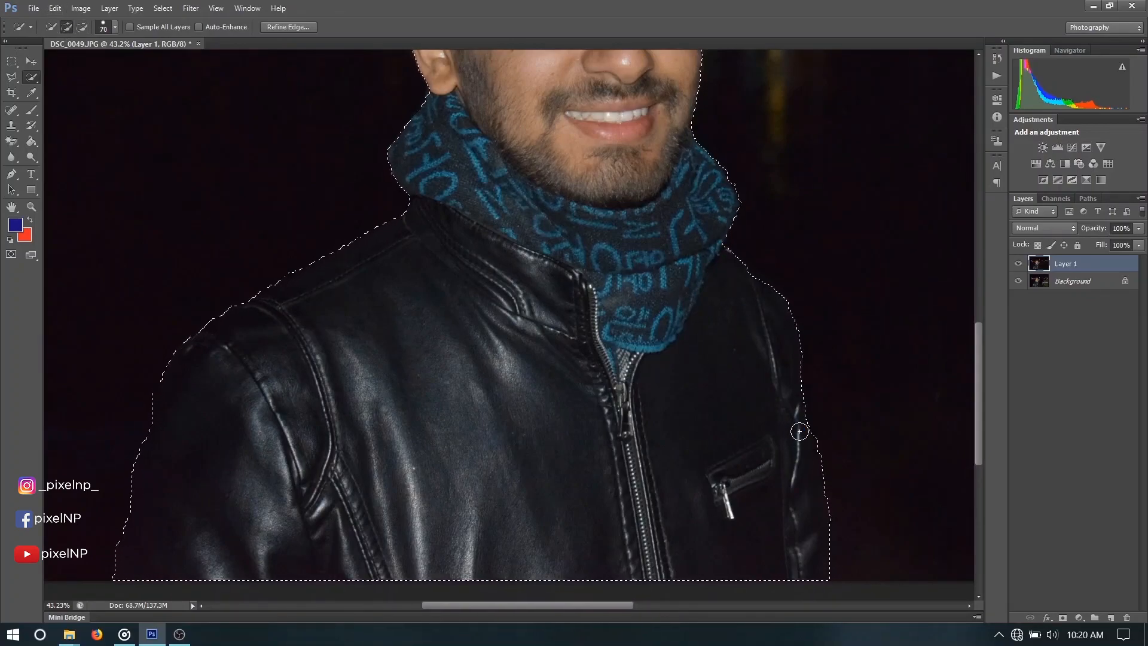
# Step: Subtract the excess background from the selection along the temple beside the man's eyebrow
pyautogui.scroll(5, 798, 435)
pyautogui.click(83, 27)
pyautogui.scroll(10, 732, 299)
pyautogui.click(656, 270)
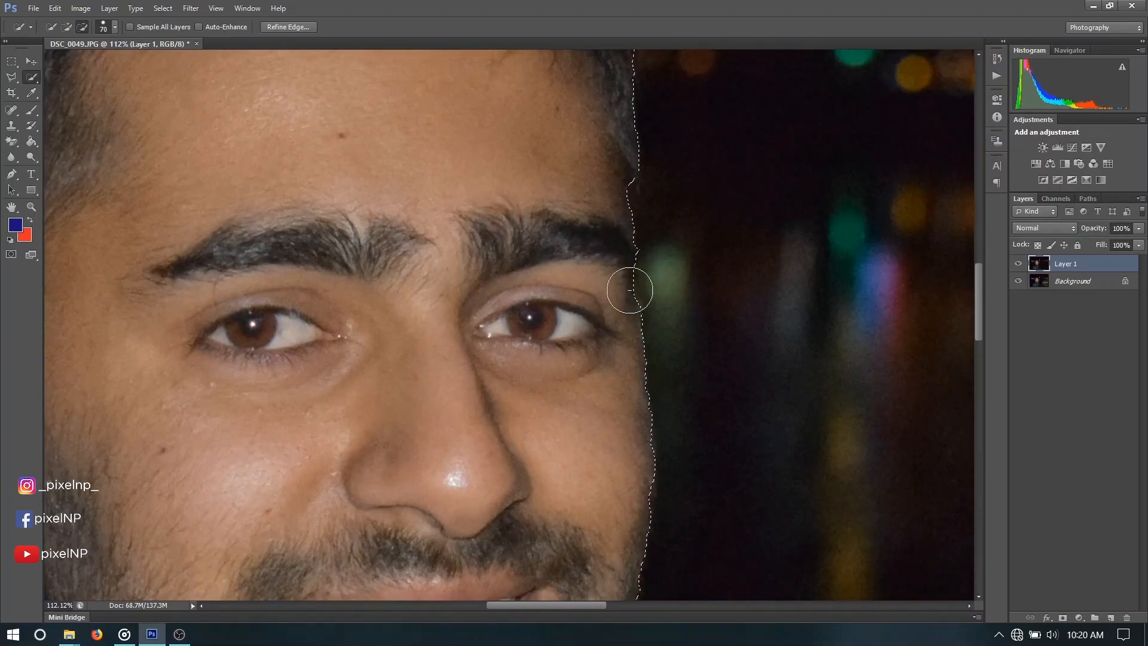
pyautogui.scroll(-8, 681, 289)
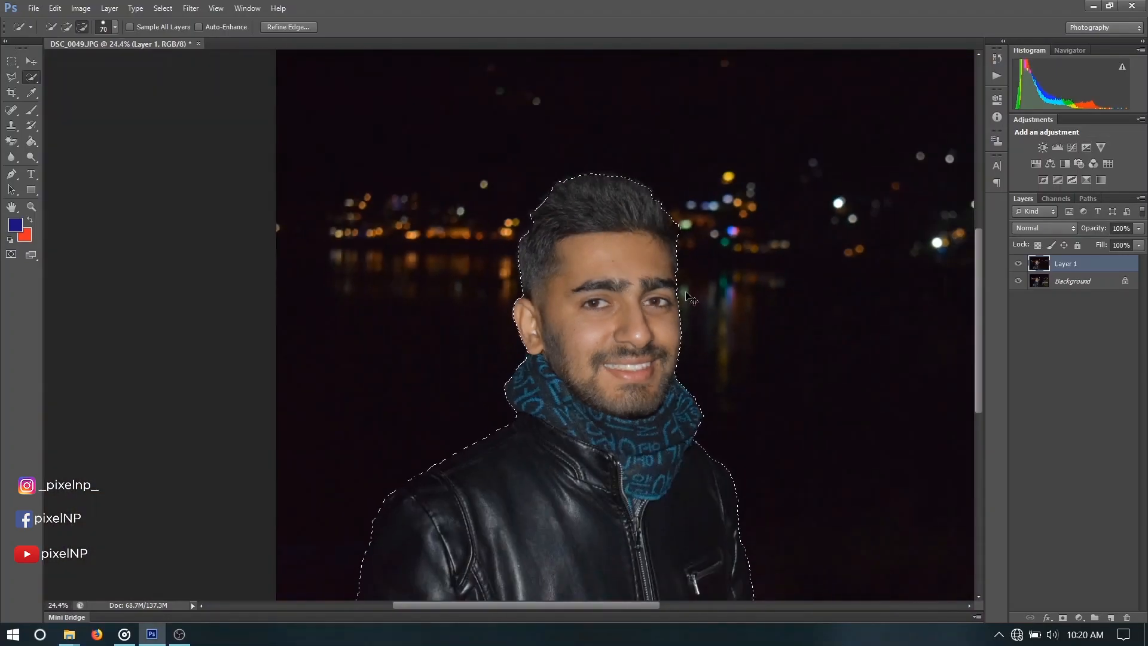
# Step: Copy the selected man onto a new layer
pyautogui.hotkey('ctrl', 'j')
pyautogui.scroll(-3, 686, 291)
pyautogui.scroll(1, 894, 288)
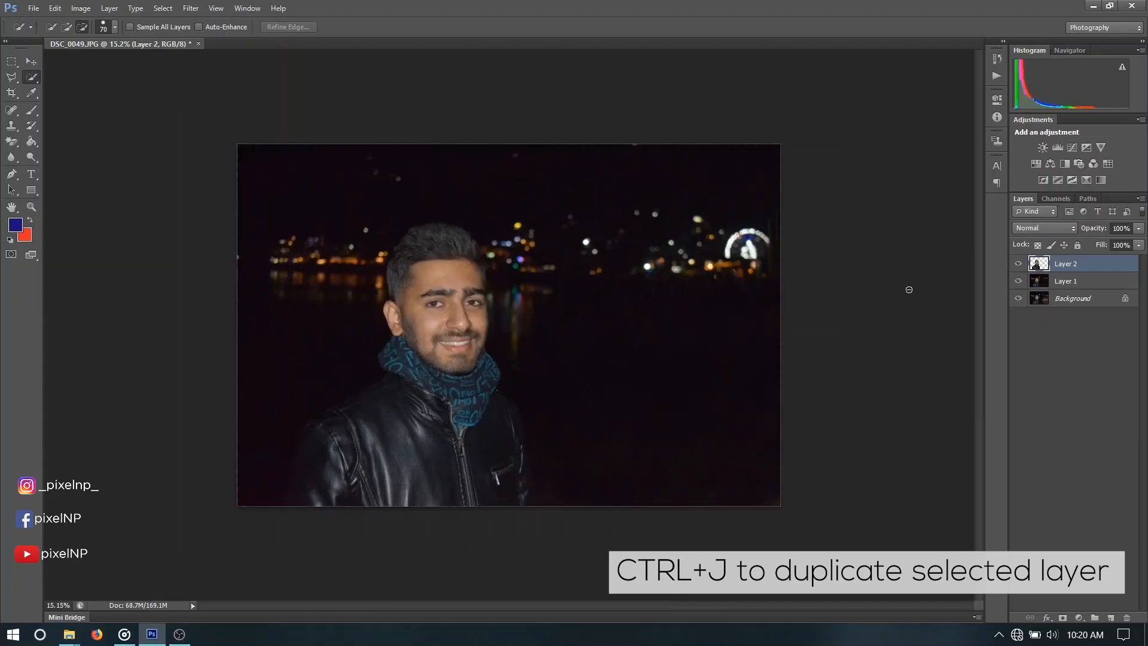
# Step: Load the man's outline from Layer 2 as a selection and fill it on Layer 1 with Content-Aware at 100% opacity
pyautogui.keyDown('ctrl'); pyautogui.click(1039, 264); pyautogui.keyUp('ctrl')
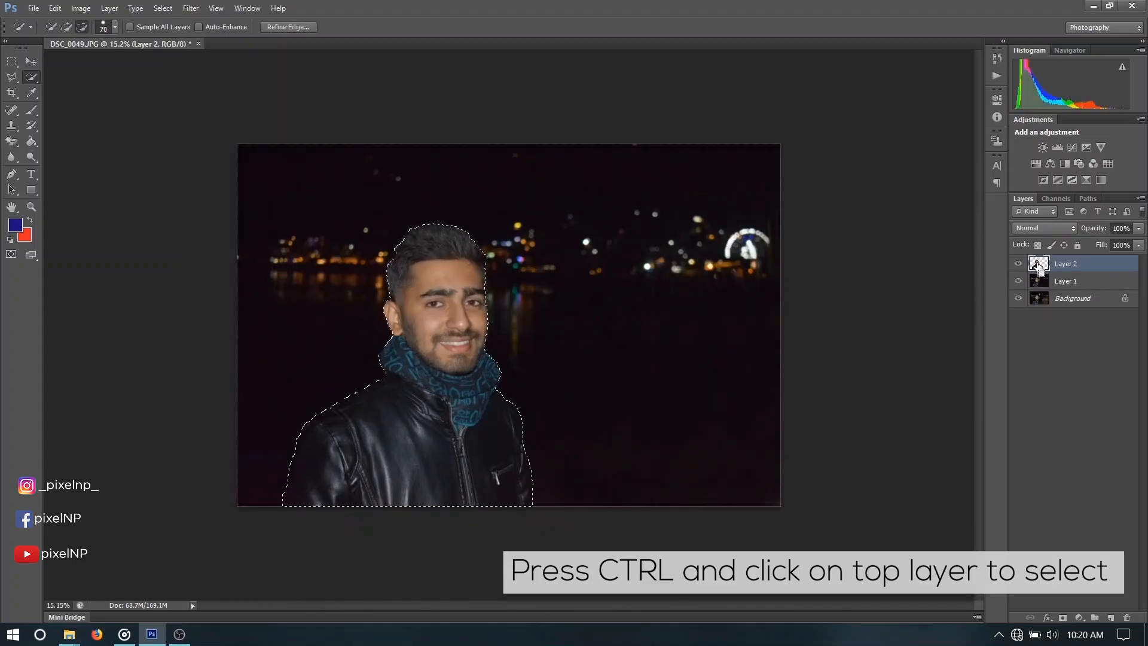
pyautogui.click(1071, 281)
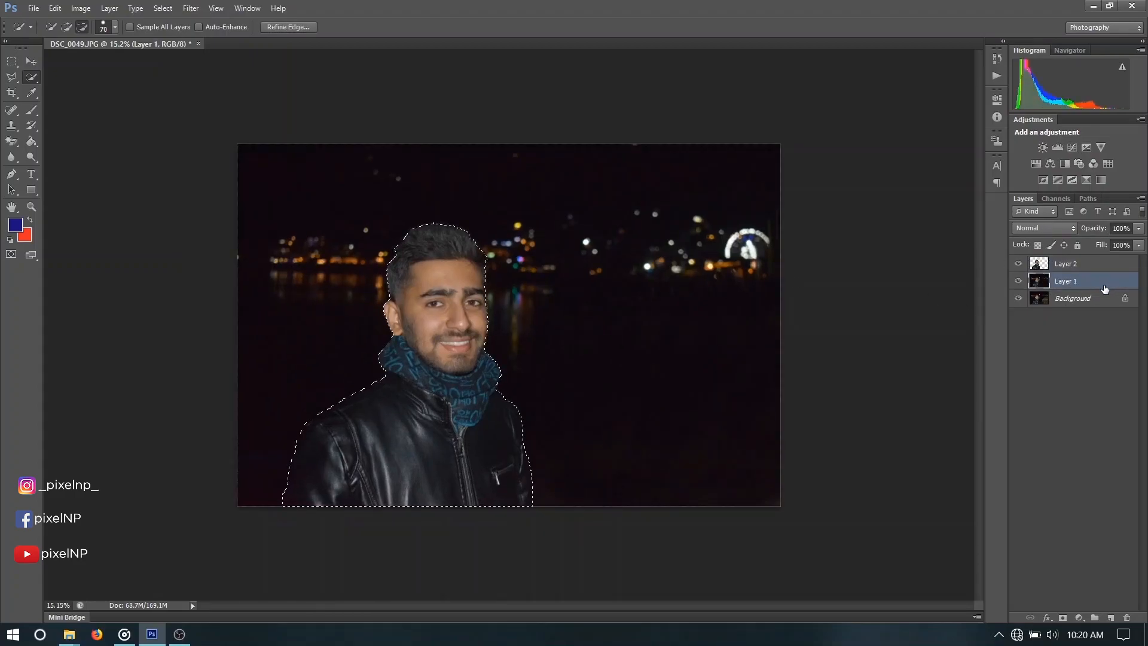
pyautogui.rightClick(494, 206)
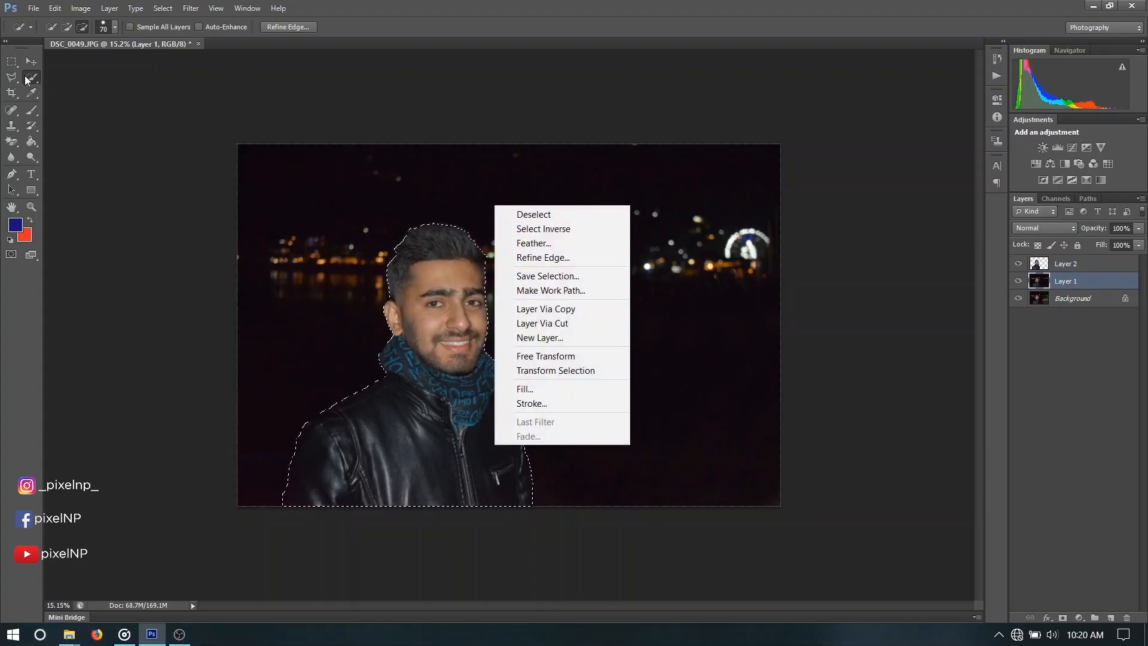
pyautogui.click(522, 389)
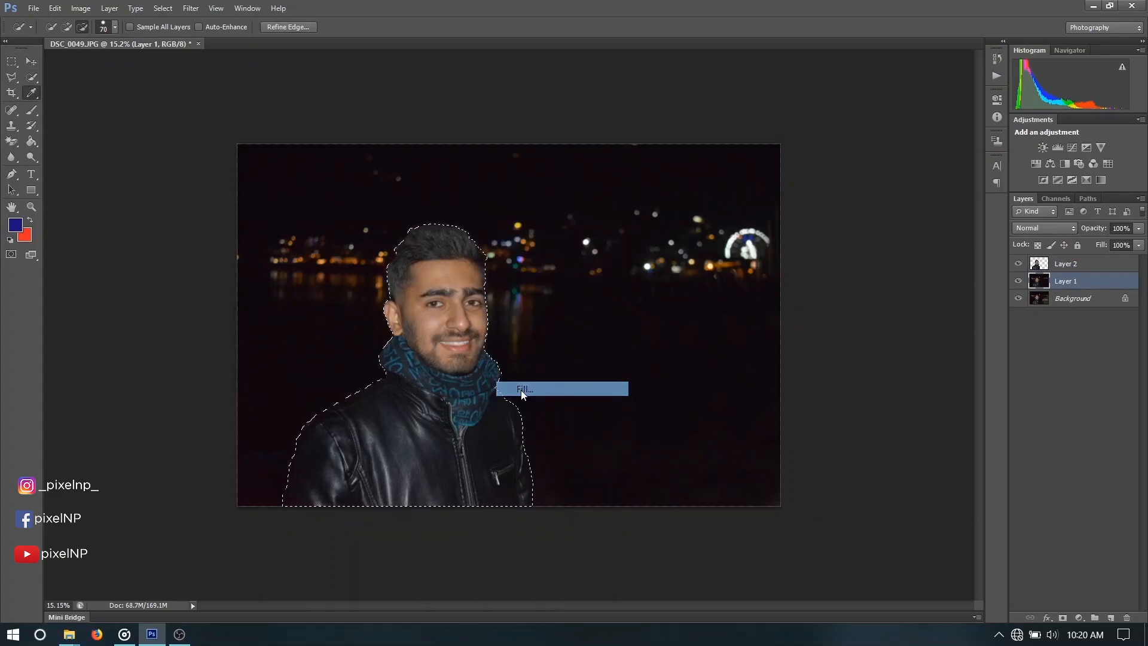
pyautogui.click(643, 185)
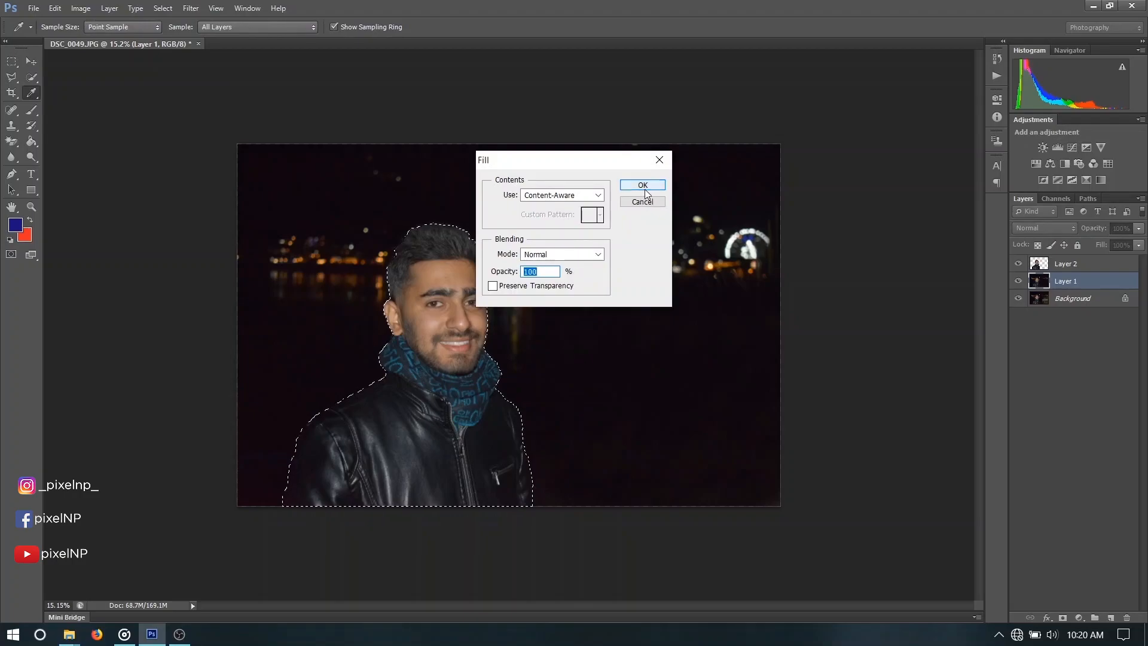
pyautogui.press('w')
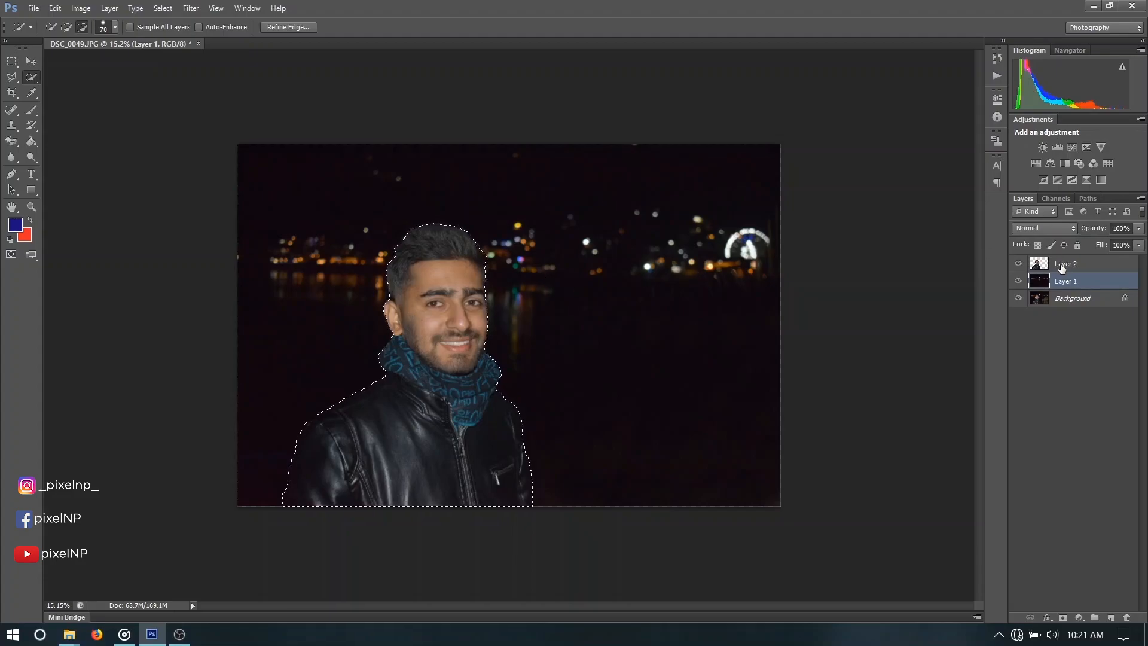
# Step: Hide Layer 2 and clear the selection
pyautogui.click(1018, 262)
pyautogui.click(1018, 262)
pyautogui.click(1018, 262)
pyautogui.hotkey('ctrl', 'd')
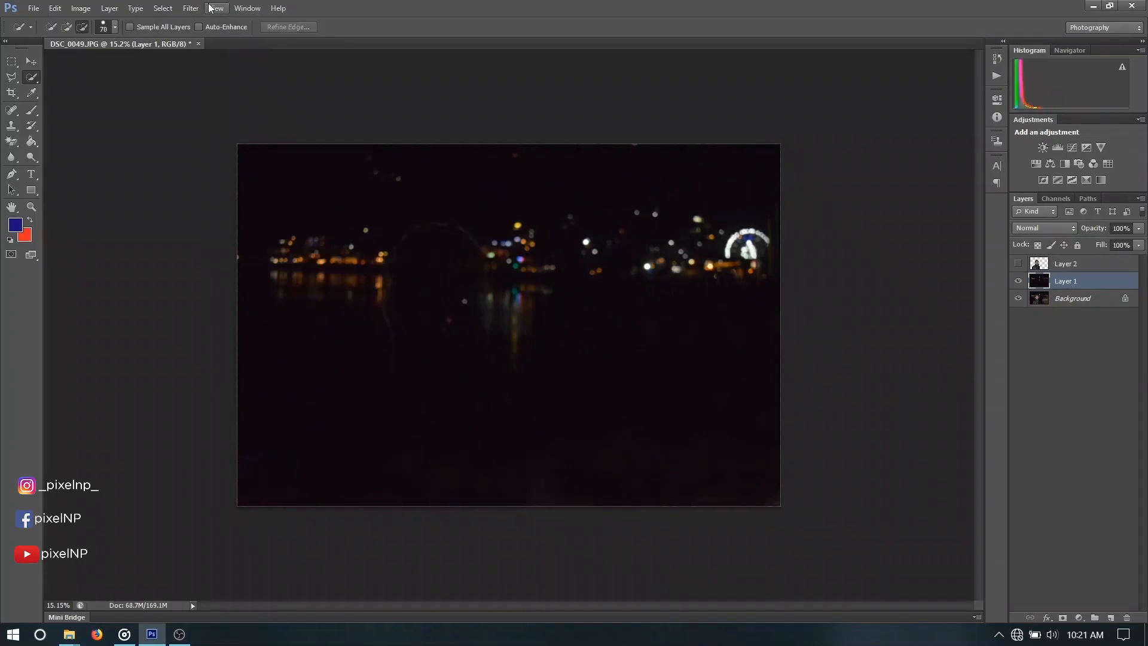
# Step: Start a Field Blur on Layer 1 with the blur set to 128 px
pyautogui.click(186, 9)
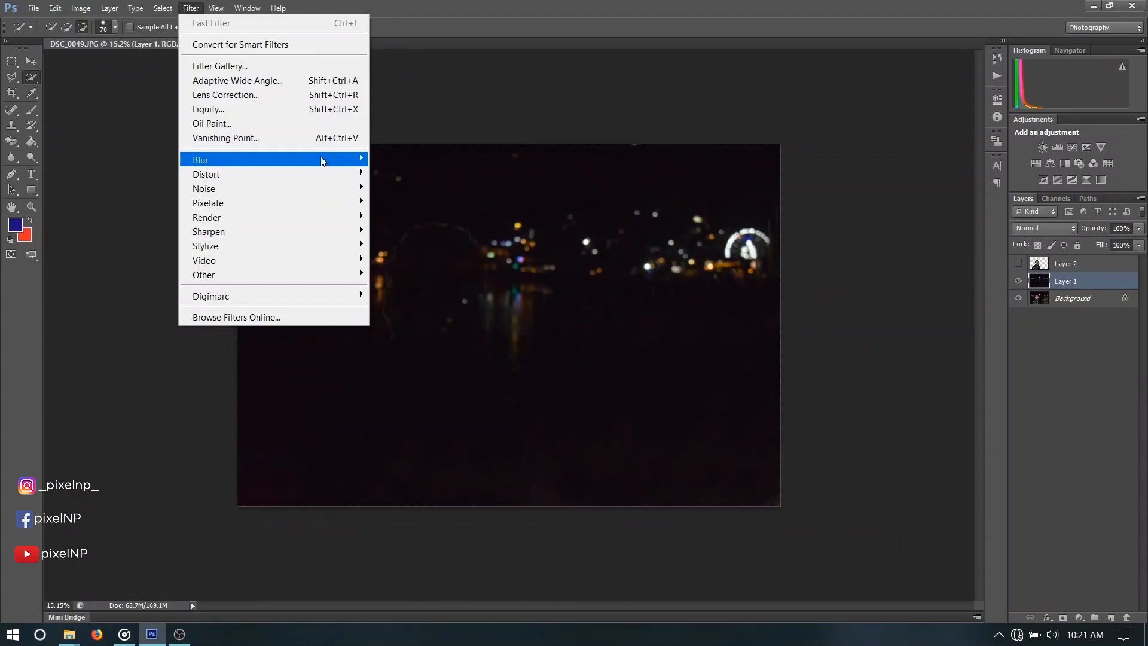
pyautogui.moveTo(326, 160)
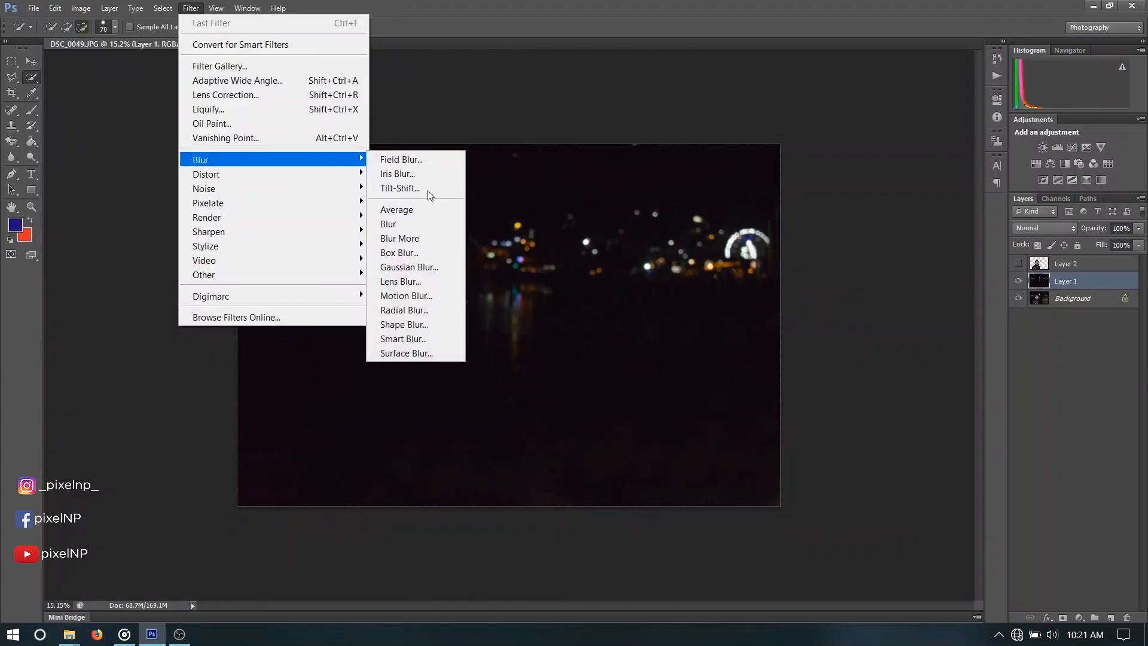
pyautogui.click(417, 157)
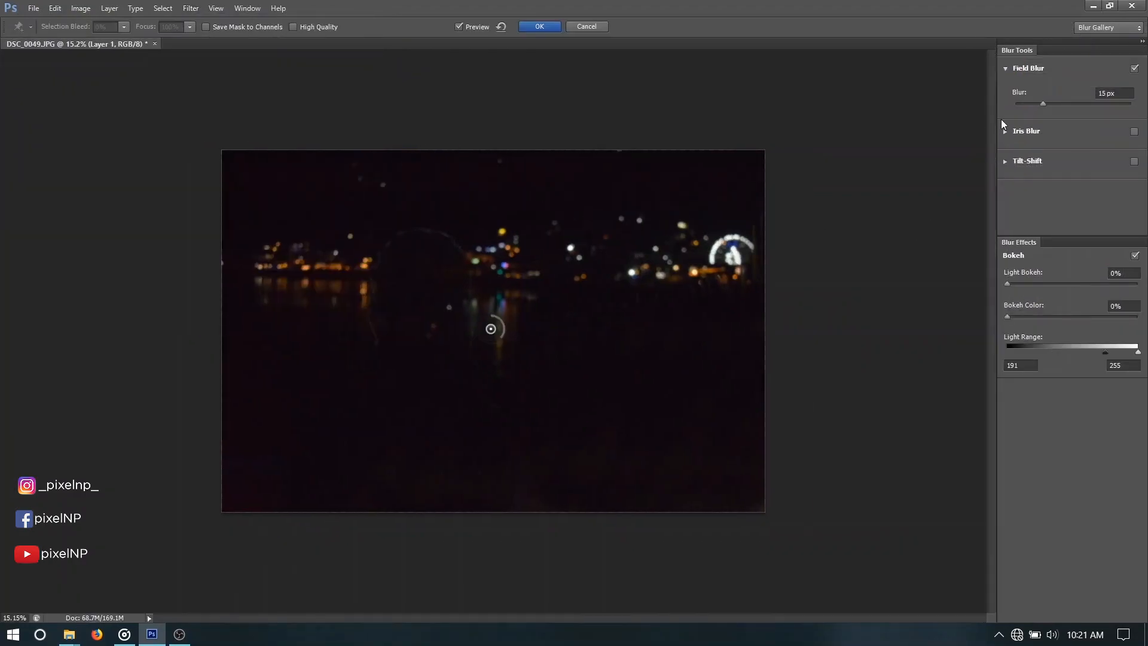
pyautogui.moveTo(1044, 103); pyautogui.dragTo(1081, 102)
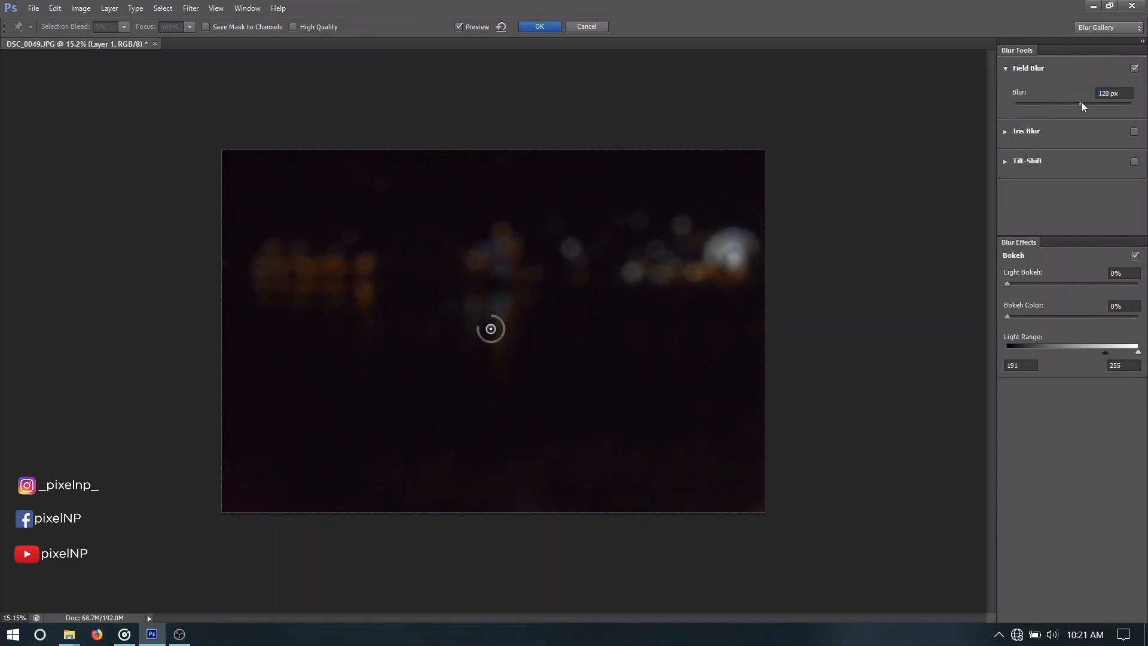
# Step: Set Light Bokeh to 46%, Bokeh Color to 42% and the lower Light Range limit to 5
pyautogui.moveTo(1011, 281); pyautogui.dragTo(1066, 274)
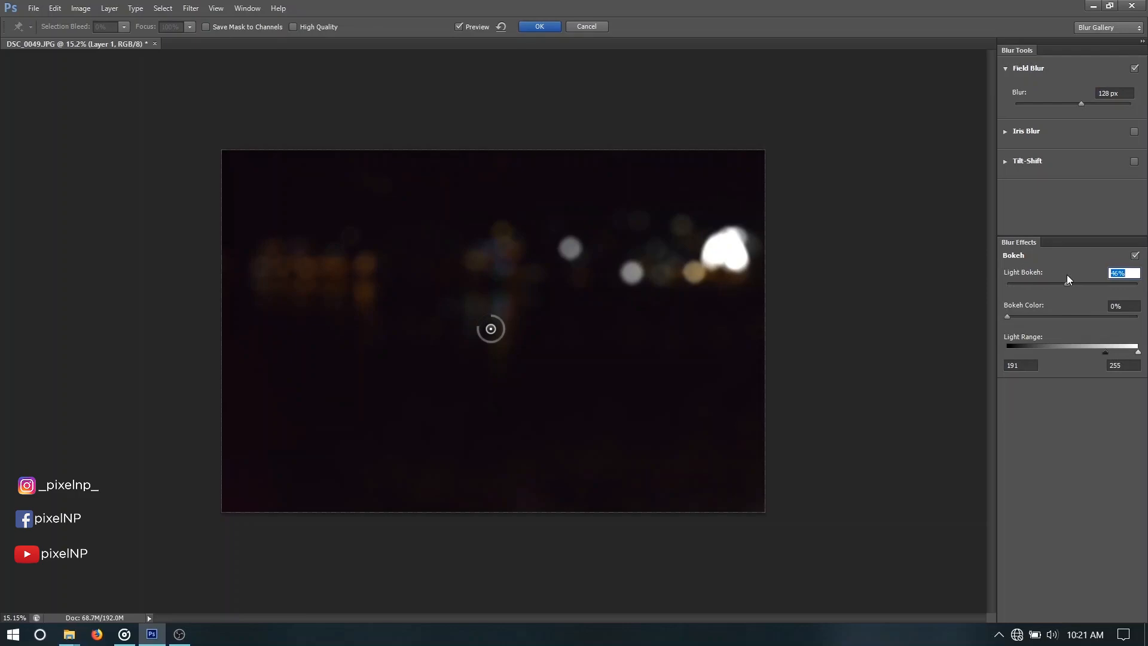
pyautogui.click(1022, 318)
pyautogui.moveTo(1023, 318); pyautogui.dragTo(1051, 318)
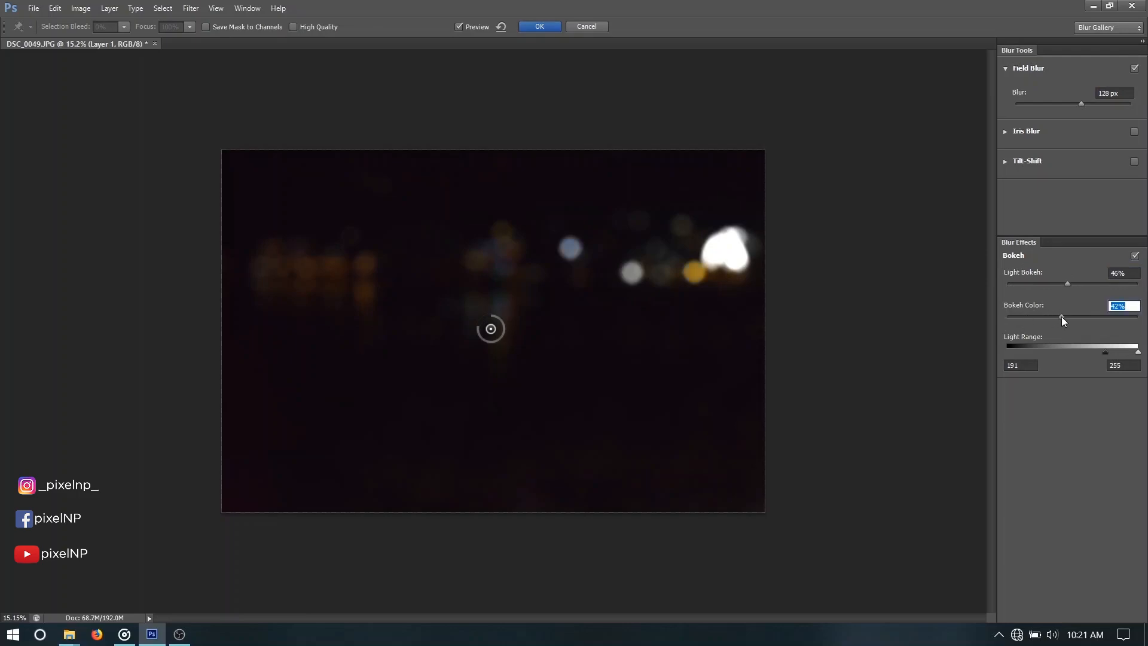
pyautogui.moveTo(1105, 354); pyautogui.dragTo(1009, 371)
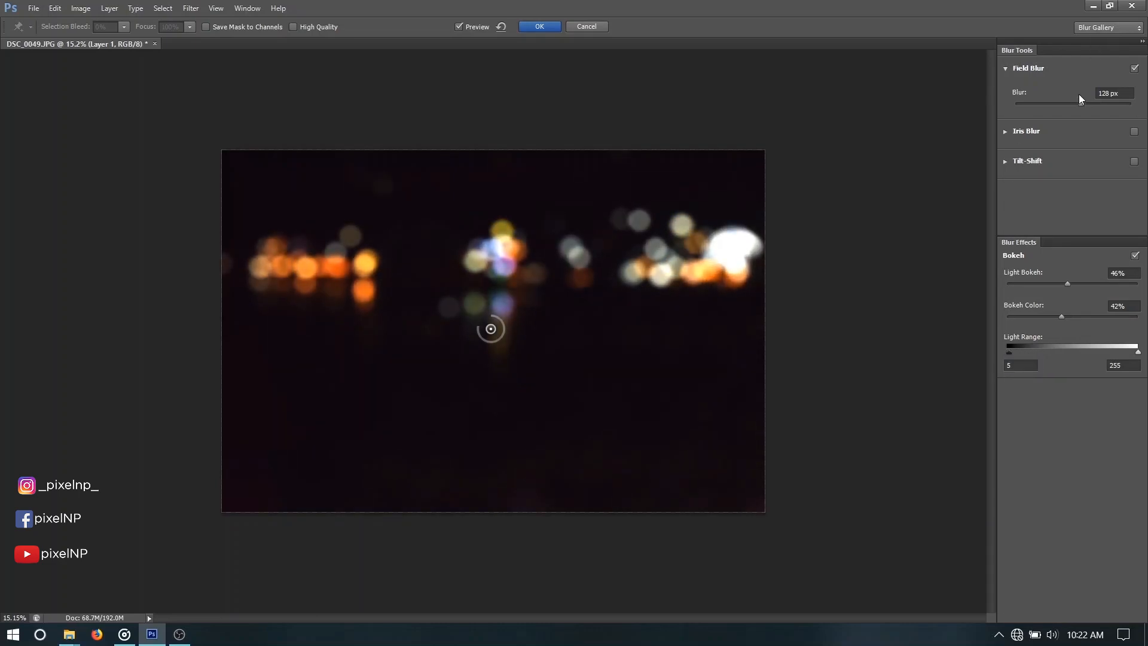
# Step: Apply the Field Blur with 91 px blur, 48% Light Bokeh and 55% Bokeh Color, and show Layer 2 again
pyautogui.moveTo(1078, 101)
pyautogui.mouseDown()
pyautogui.moveTo(1056, 109)
pyautogui.moveTo(1074, 110)
pyautogui.mouseUp()
pyautogui.moveTo(1063, 319); pyautogui.dragTo(1070, 288)
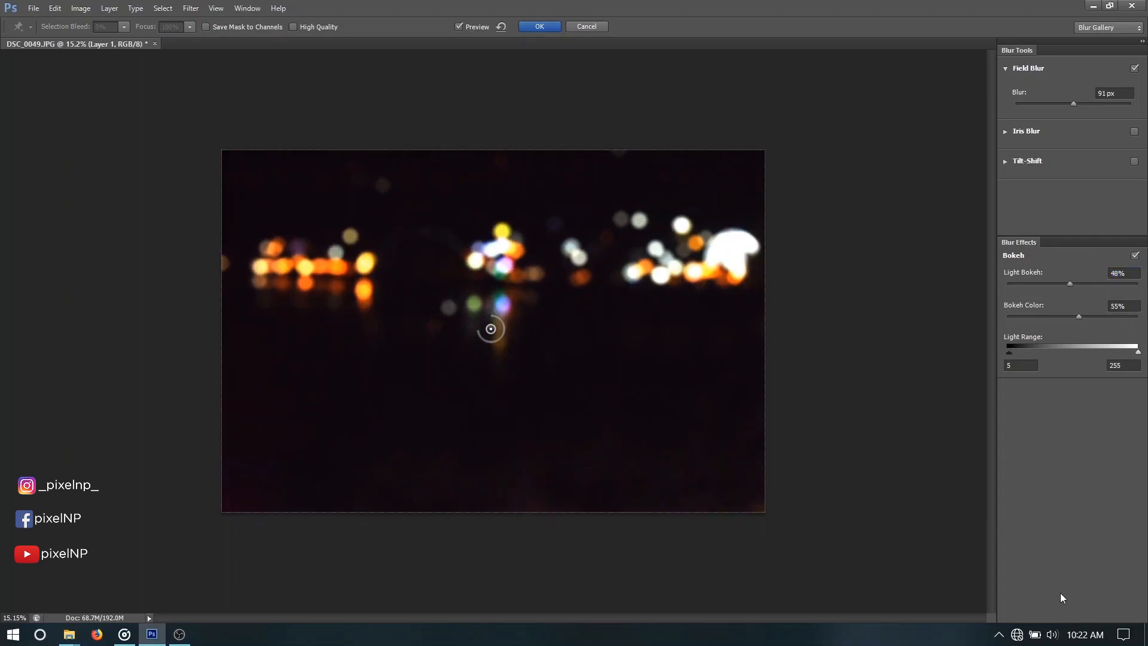
pyautogui.click(530, 24)
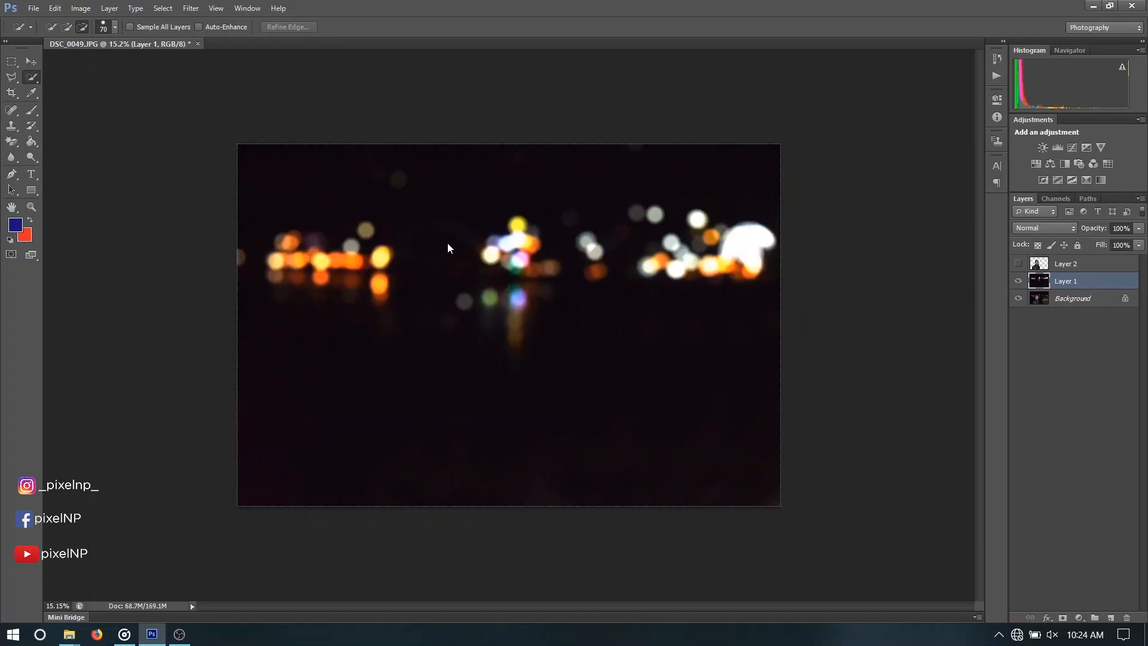
pyautogui.click(1019, 264)
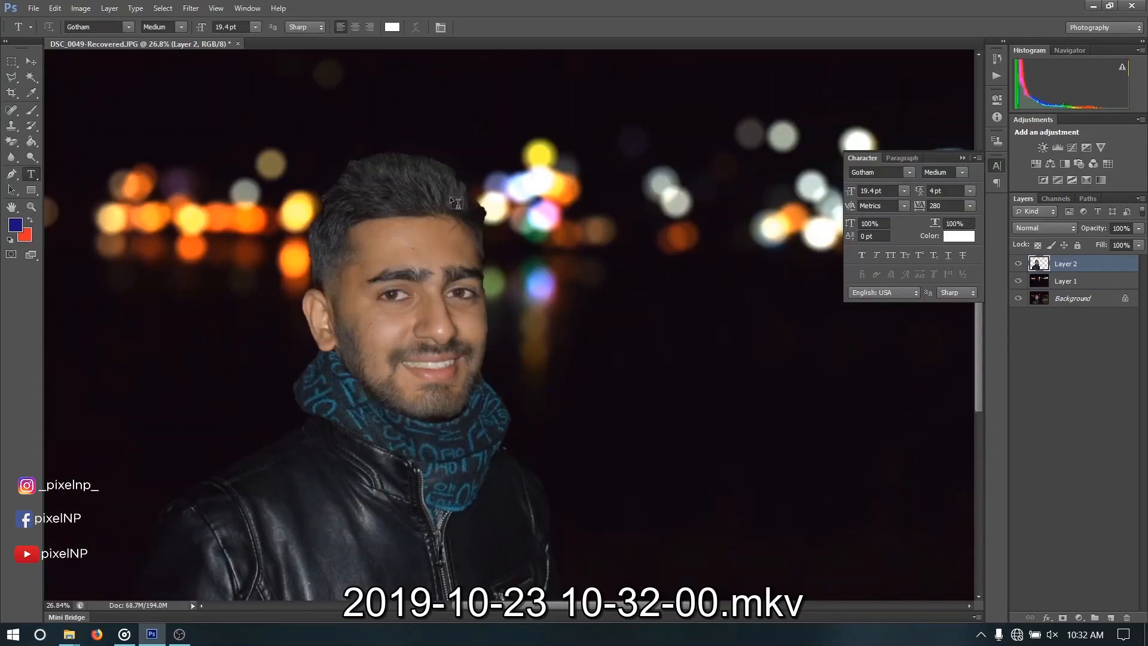
# Step: Choose the standard Eraser tool for refining the man's hair edge on Layer 2
pyautogui.scroll(3, 447, 195)
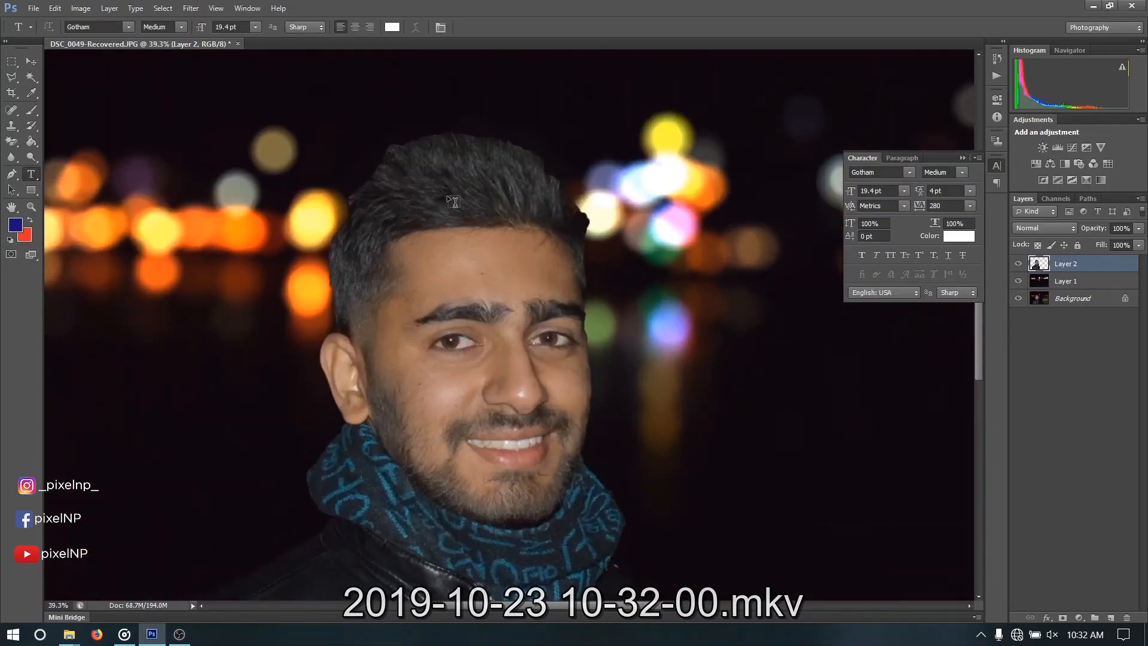
pyautogui.scroll(1, 453, 202)
pyautogui.scroll(-5, 148, 325)
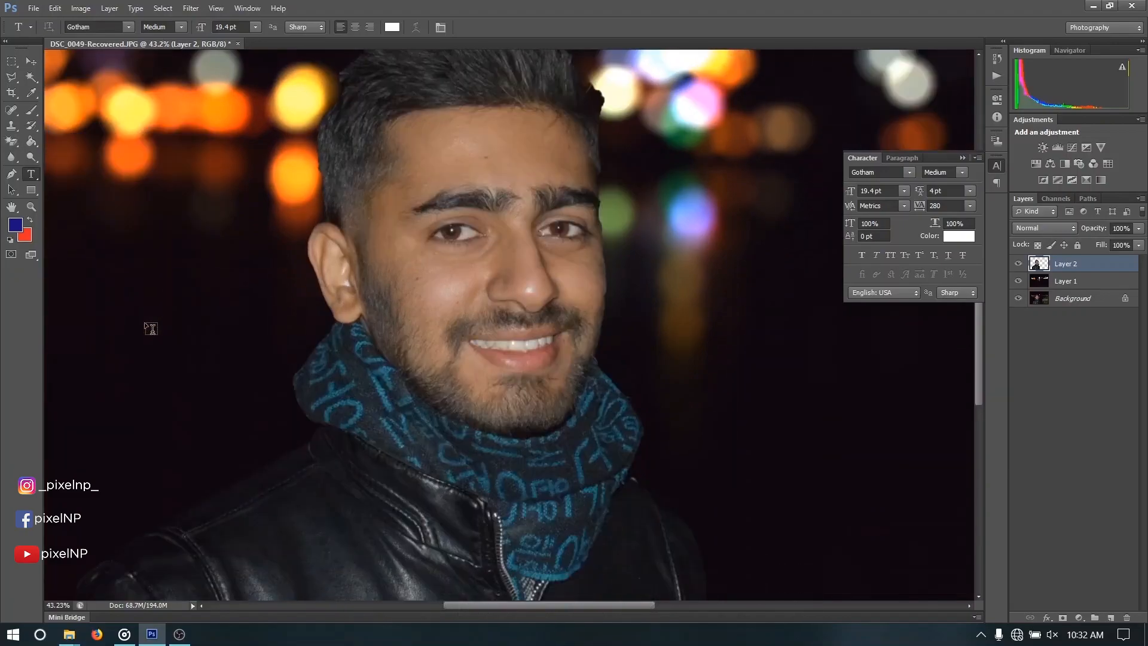
pyautogui.scroll(3, 150, 326)
pyautogui.click(32, 111)
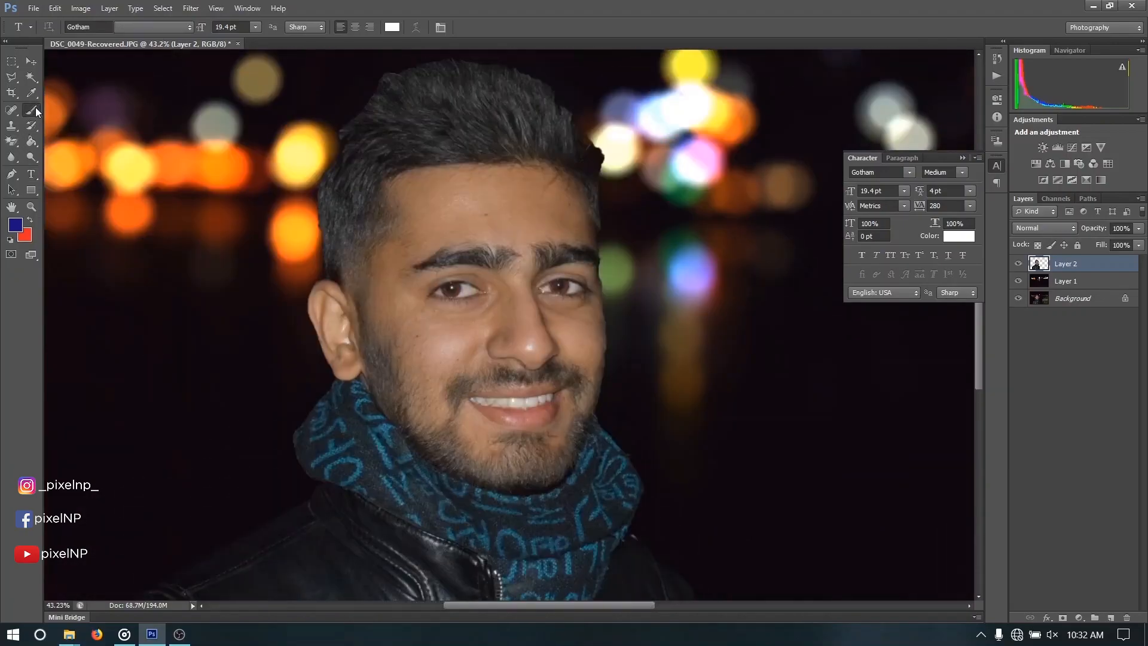
pyautogui.click(33, 144)
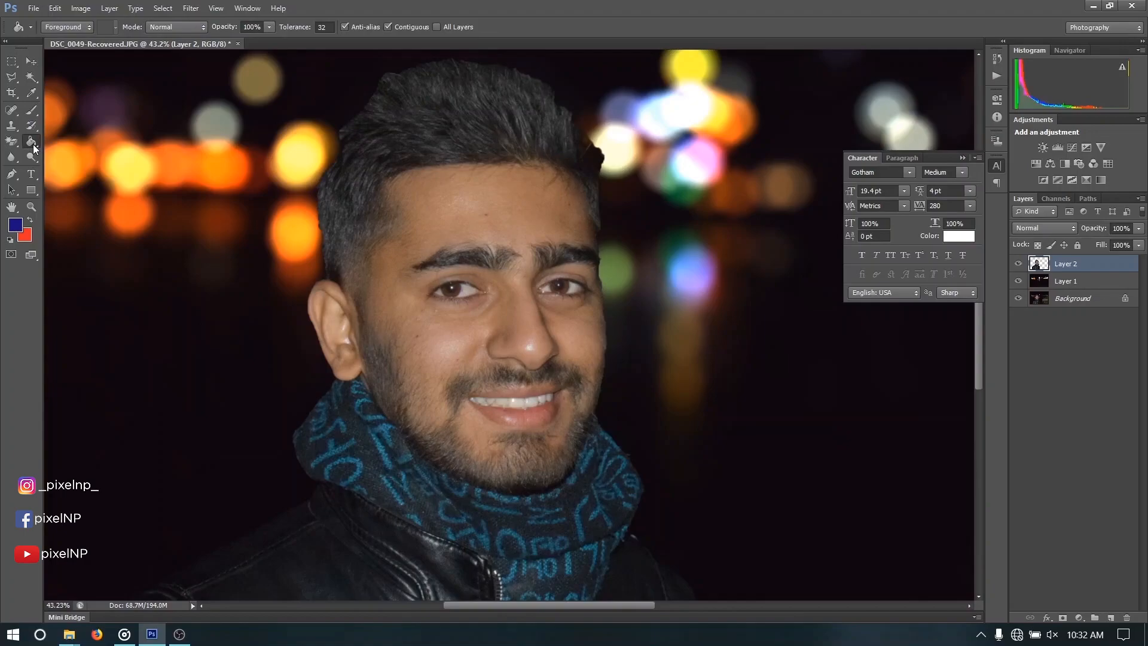
pyautogui.click(15, 144)
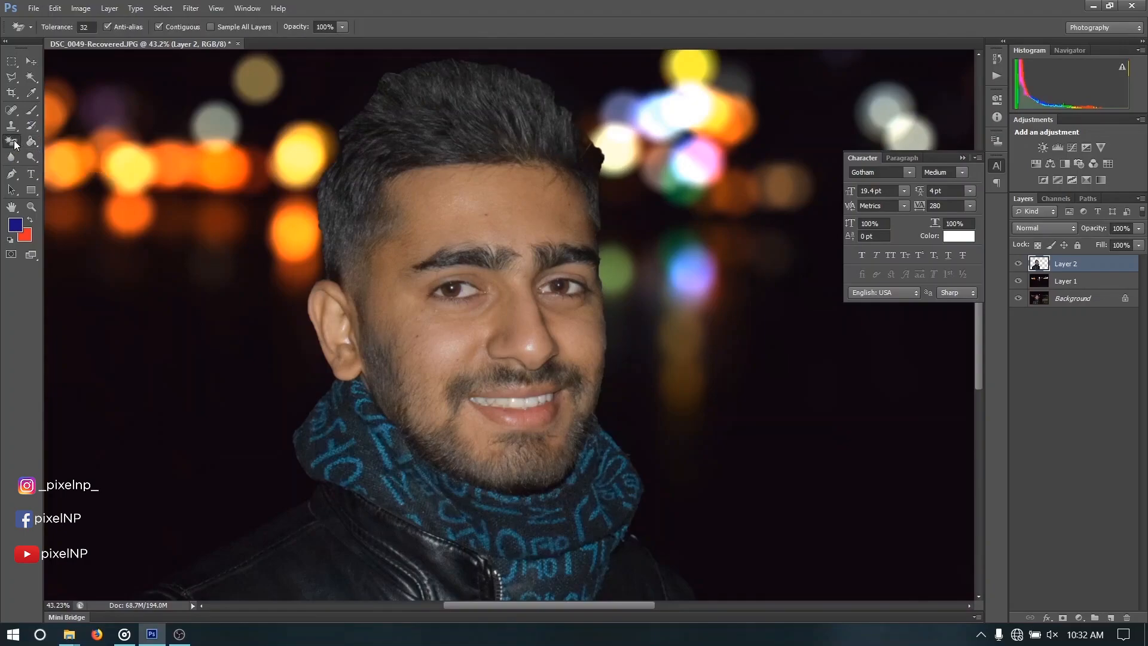
pyautogui.rightClick(14, 144)
pyautogui.click(56, 140)
pyautogui.scroll(5, 485, 219)
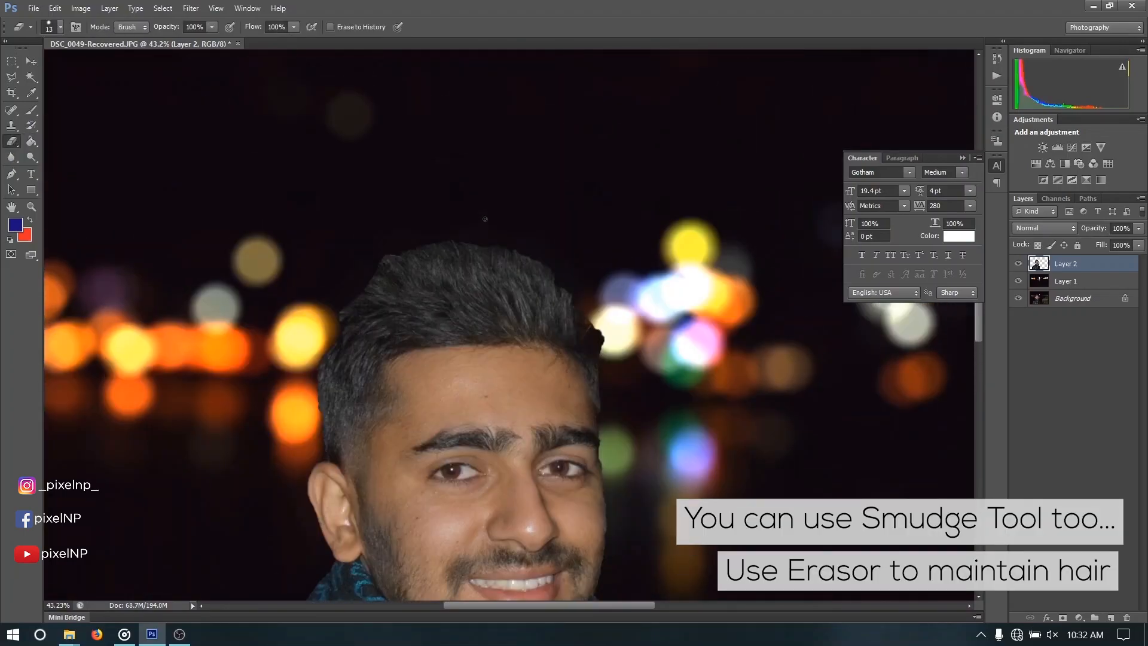
pyautogui.scroll(5, 485, 219)
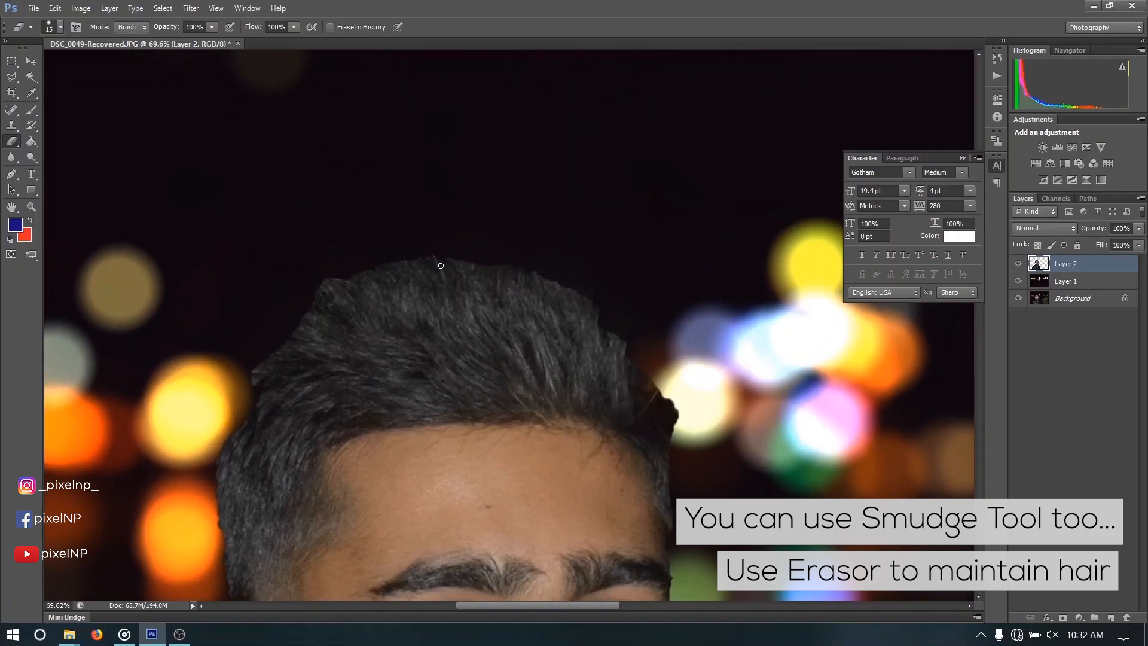
# Step: Enlarge the soft eraser to 200 px and erase the hard outline around the man's hair on Layer 2
pyautogui.press(']')
pyautogui.press(']')
pyautogui.press(']')
pyautogui.press(']')
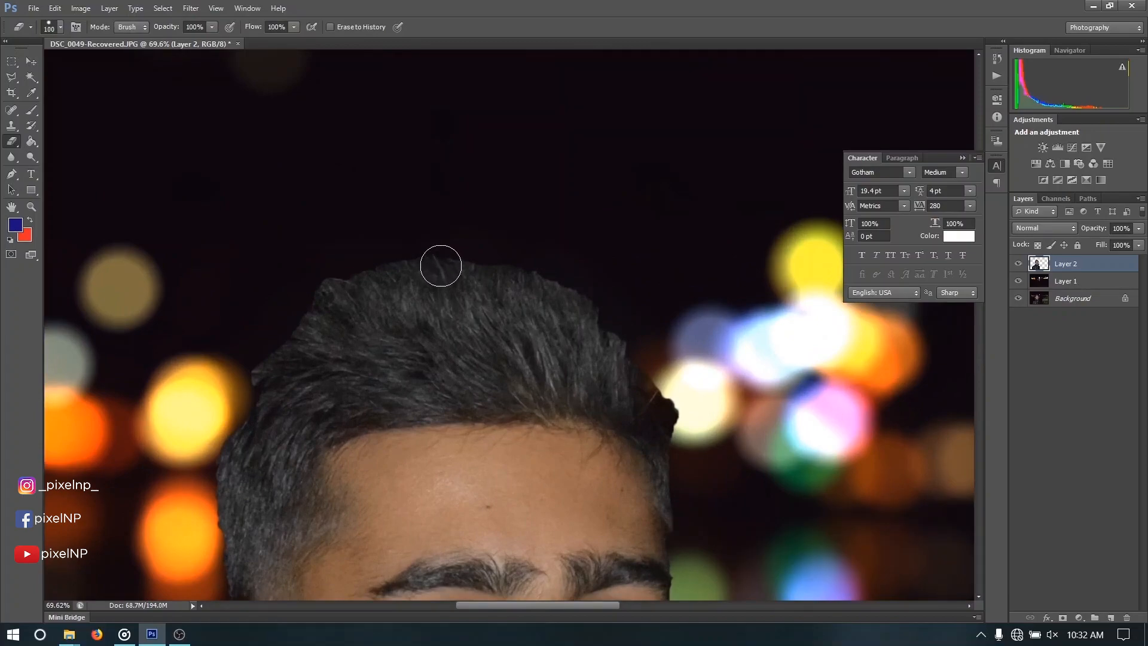
pyautogui.press(']')
pyautogui.press(']')
pyautogui.press(']')
pyautogui.press(']')
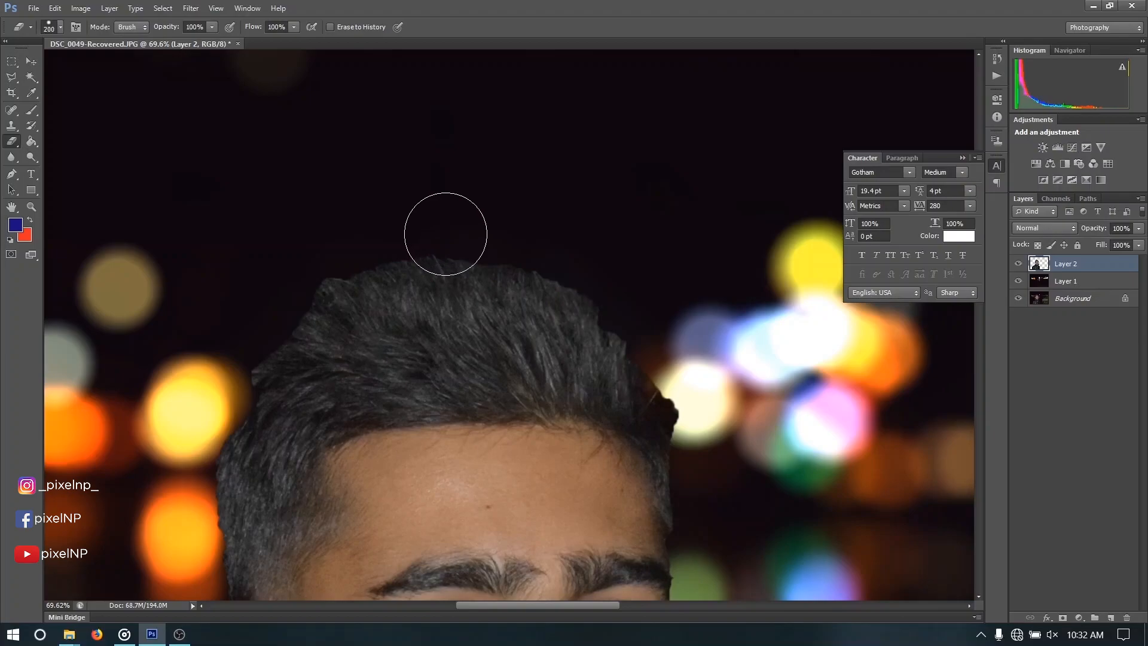
pyautogui.rightClick(481, 220)
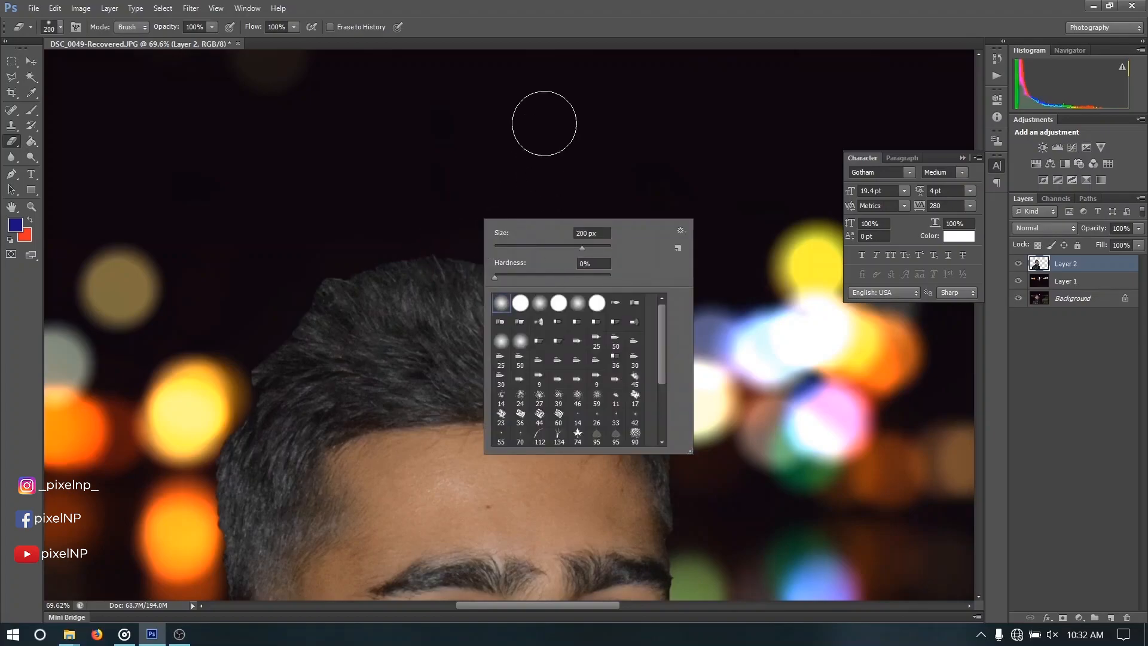
pyautogui.click(512, 3)
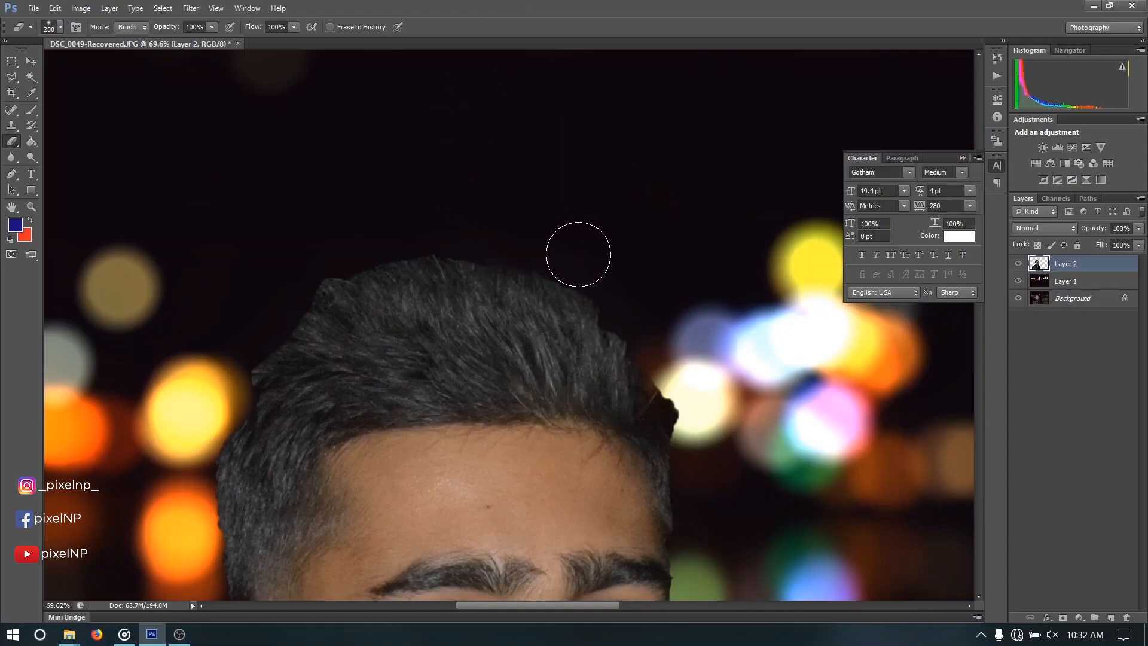
pyautogui.moveTo(681, 371)
pyautogui.mouseDown()
pyautogui.moveTo(697, 393)
pyautogui.moveTo(707, 487)
pyautogui.moveTo(530, 243)
pyautogui.moveTo(307, 245)
pyautogui.moveTo(198, 434)
pyautogui.moveTo(185, 510)
pyautogui.moveTo(191, 436)
pyautogui.mouseUp()
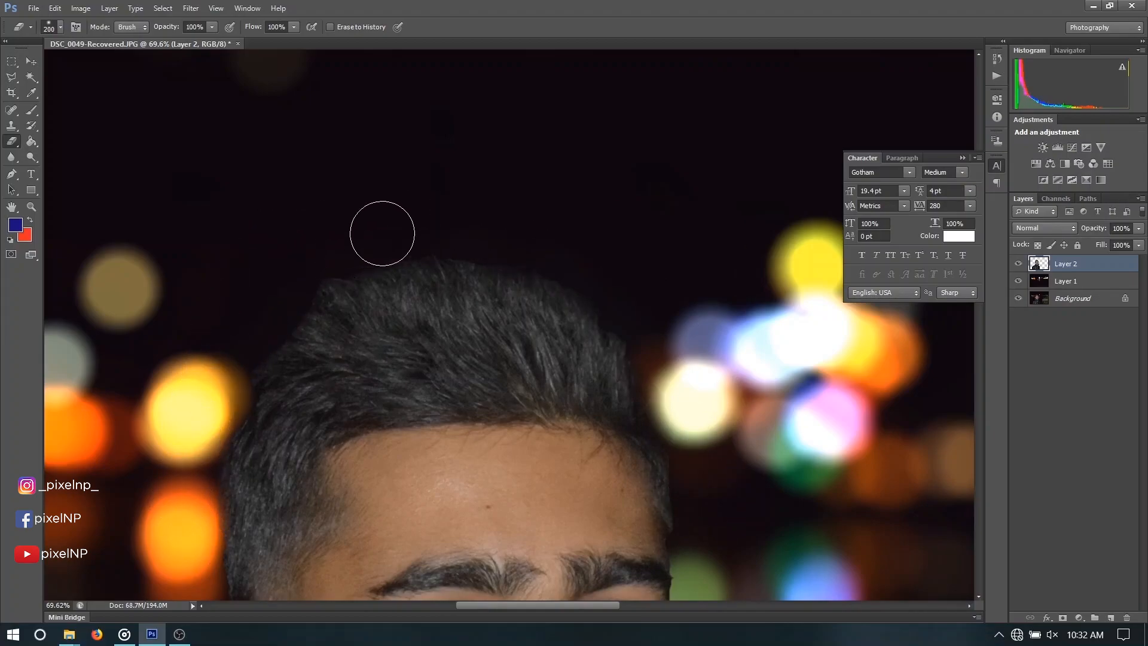
pyautogui.scroll(-3, 604, 235)
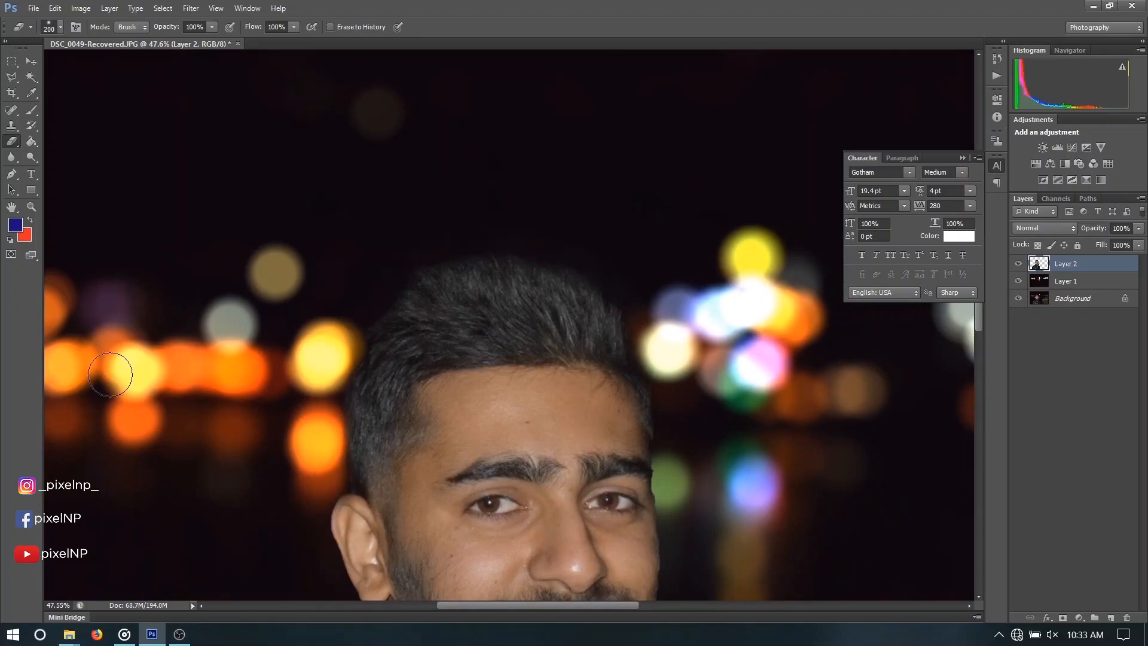
# Step: Set up the Blur tool with 100% strength and a 300 px brush
pyautogui.click(32, 157)
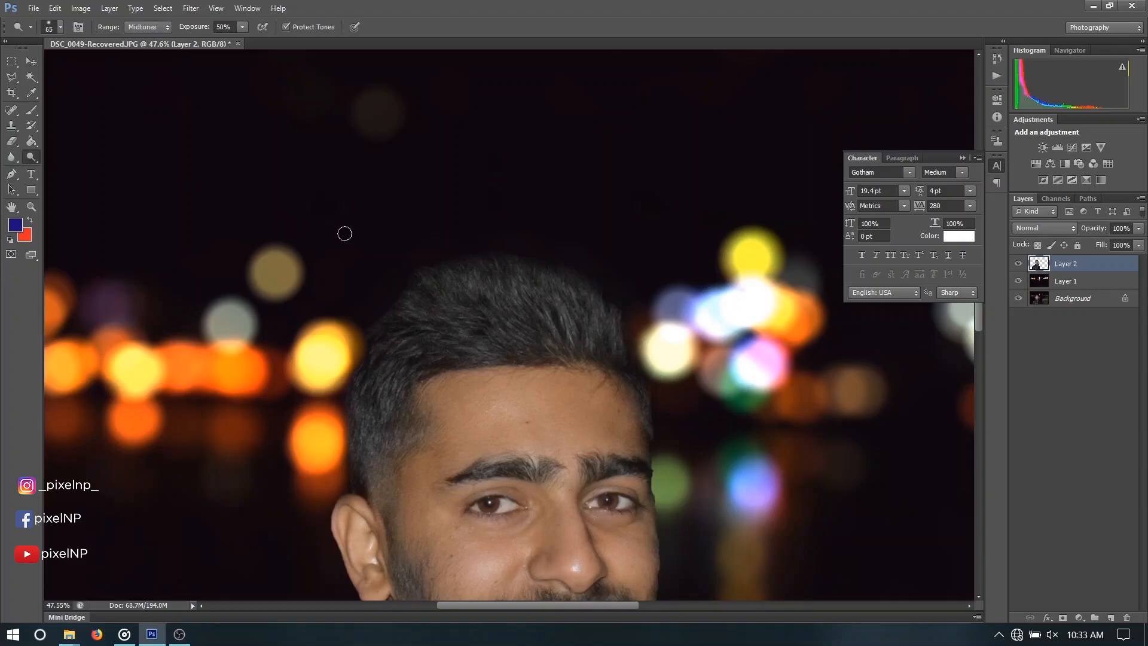
pyautogui.click(15, 163)
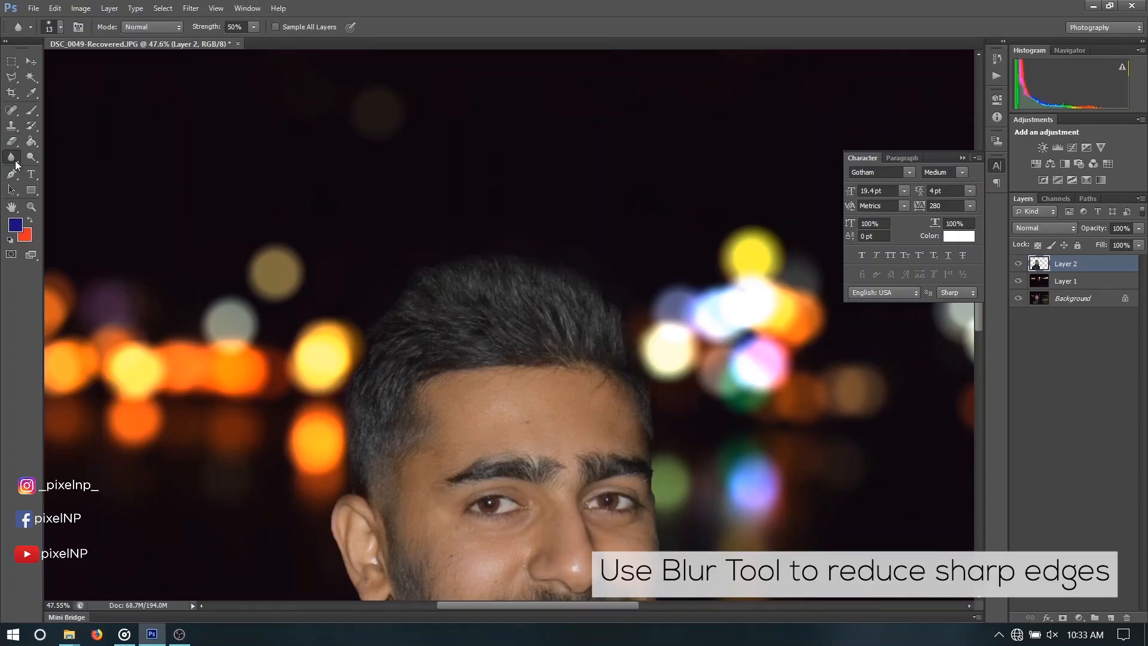
pyautogui.click(253, 26)
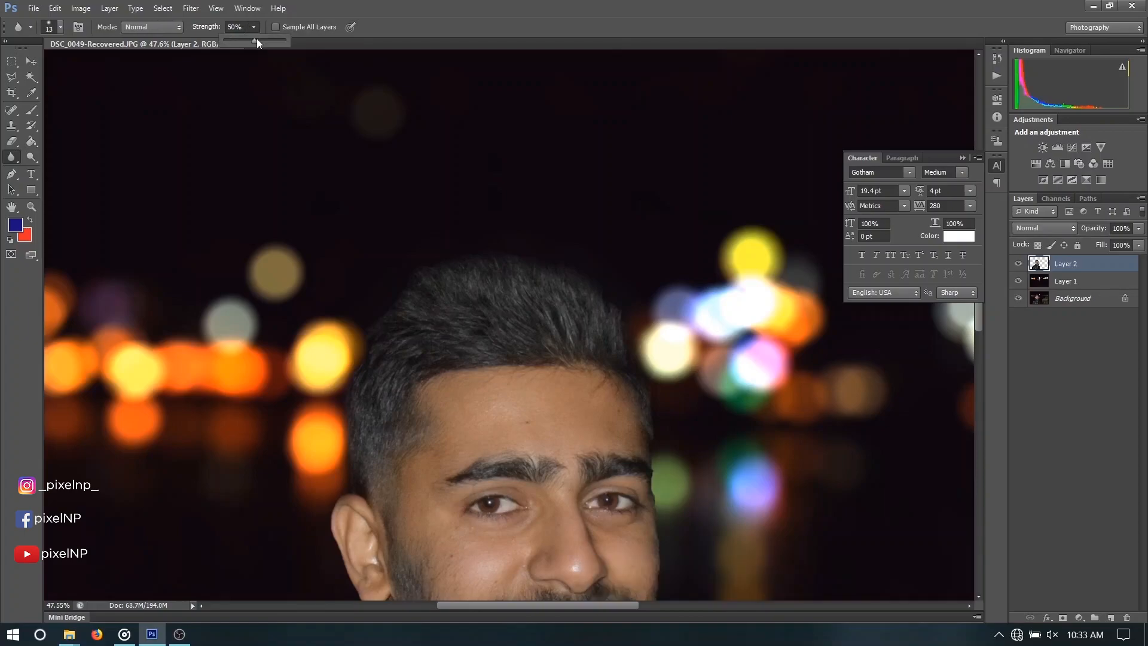
pyautogui.moveTo(272, 42); pyautogui.dragTo(296, 44)
pyautogui.scroll(5, 522, 345)
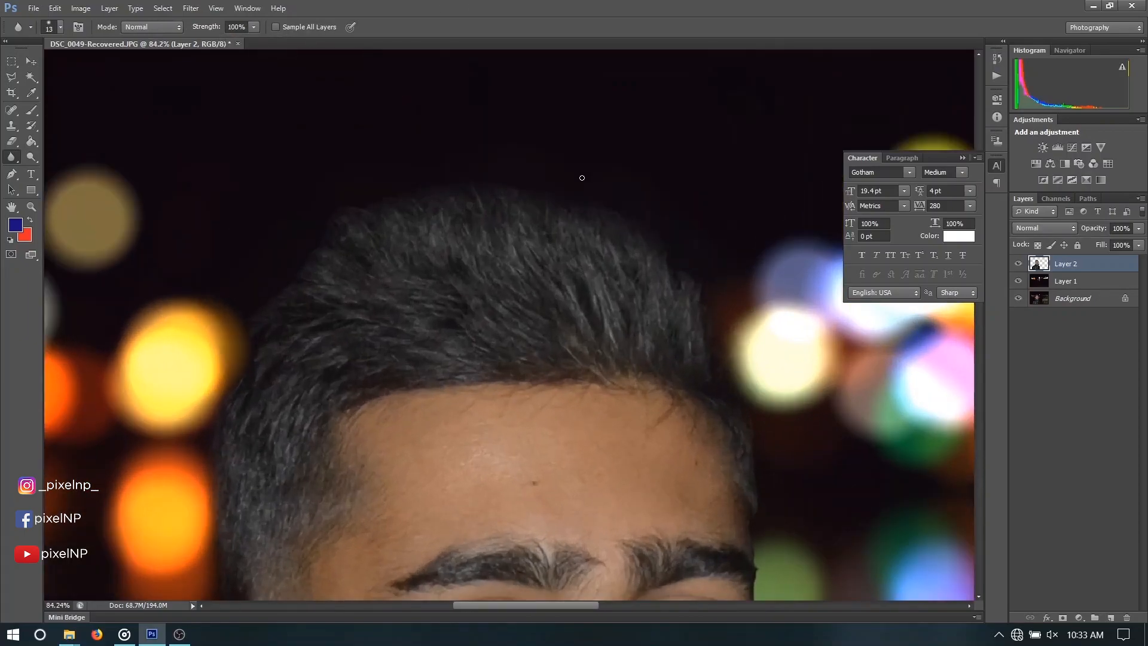
pyautogui.press(']')
pyautogui.press(']')
pyautogui.press(']')
pyautogui.press(']')
pyautogui.press(']')
pyautogui.press(']')
pyautogui.press(']')
# Step: Blur the cut-out's sharp edge along the visible ear, the scarf and down the nearer jacket shoulder and sleeve
pyautogui.scroll(-5, 179, 412)
pyautogui.scroll(-5, 155, 343)
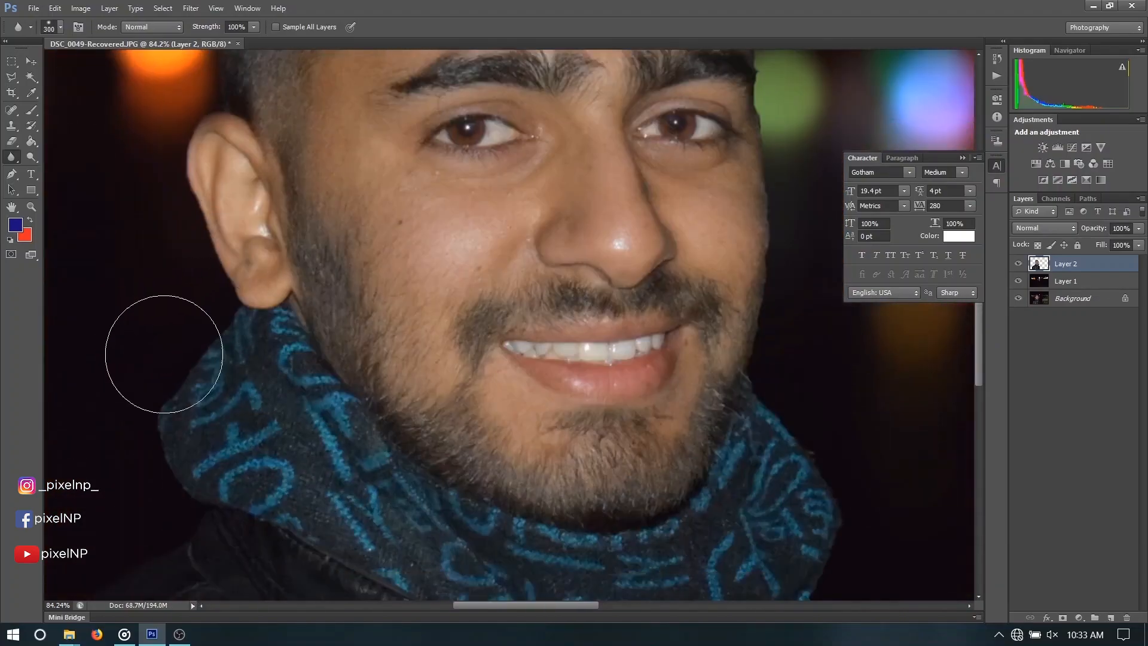
pyautogui.scroll(-3, 145, 474)
pyautogui.hscroll(-5, 311, 531)
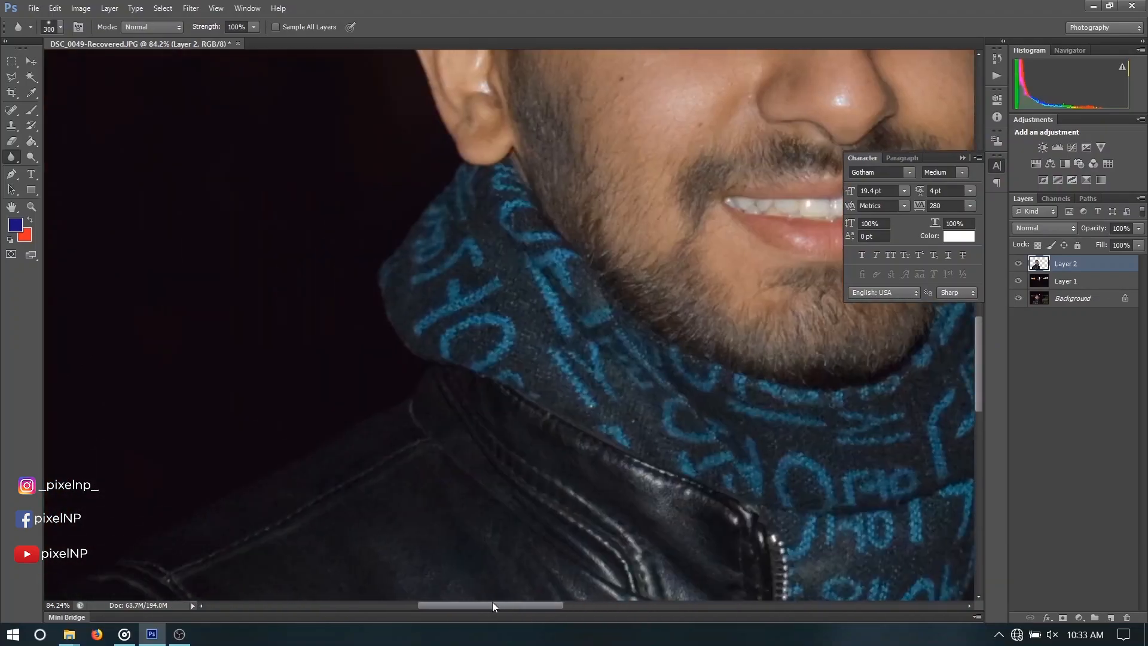
pyautogui.scroll(-3, 583, 245)
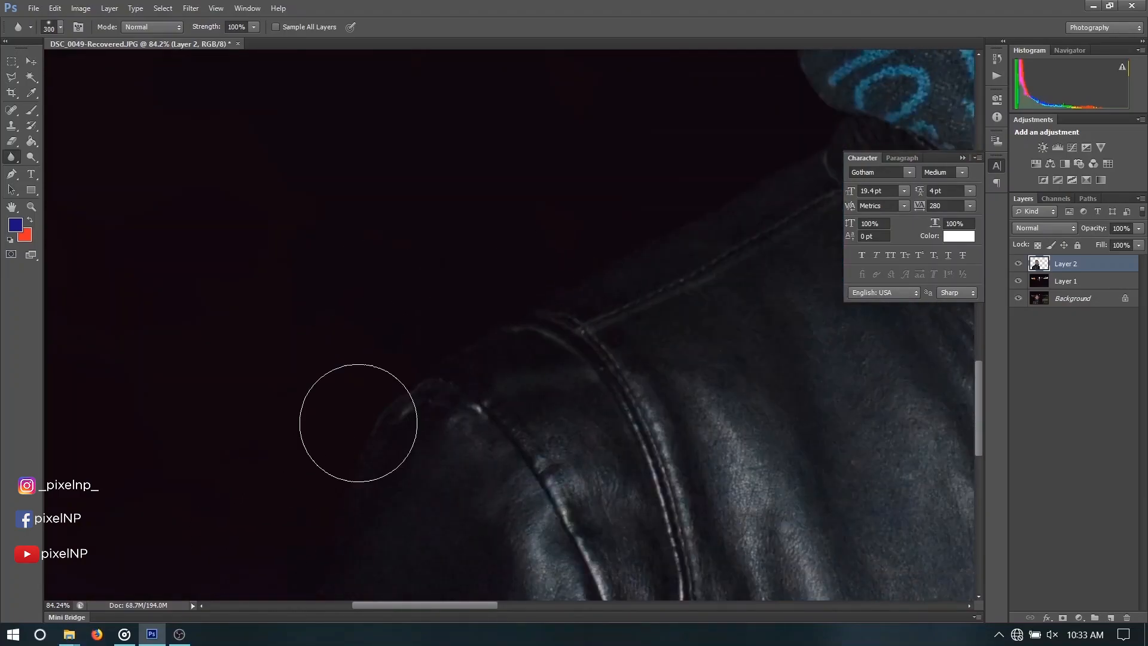
pyautogui.scroll(-3, 529, 287)
pyautogui.scroll(-3, 333, 279)
pyautogui.scroll(5, 275, 502)
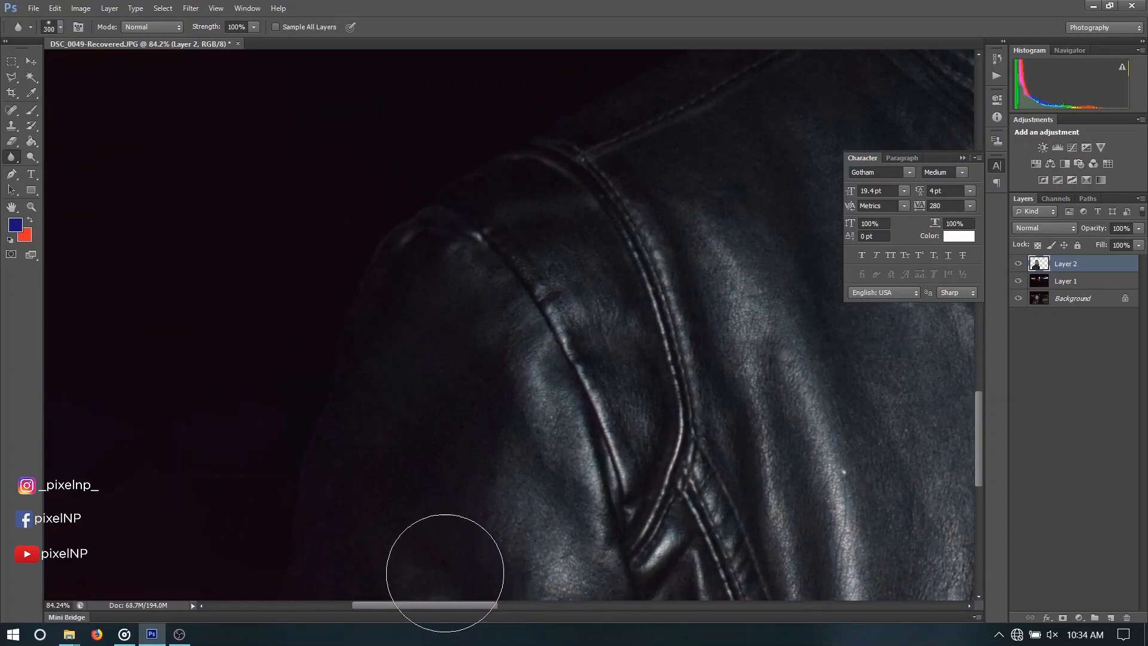
# Step: Blur the opposite edge of the cut-out from the jacket hem up past the scarf and cheek to the hair
pyautogui.hscroll(5, 446, 577)
pyautogui.scroll(-2, 541, 397)
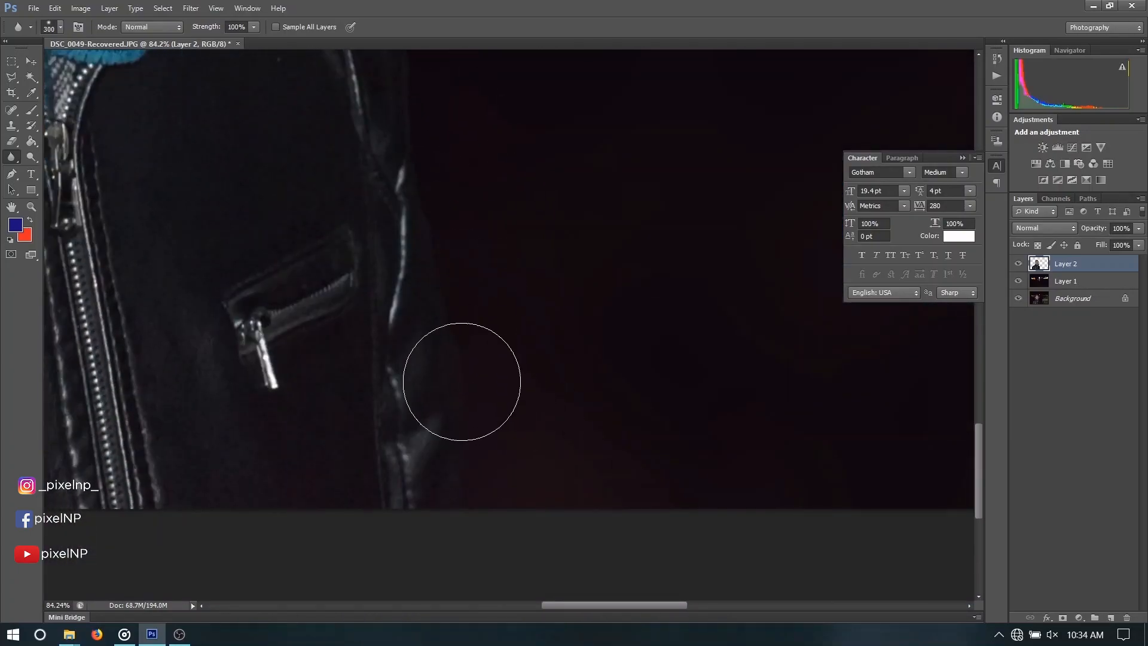
pyautogui.scroll(3, 459, 364)
pyautogui.scroll(2, 390, 202)
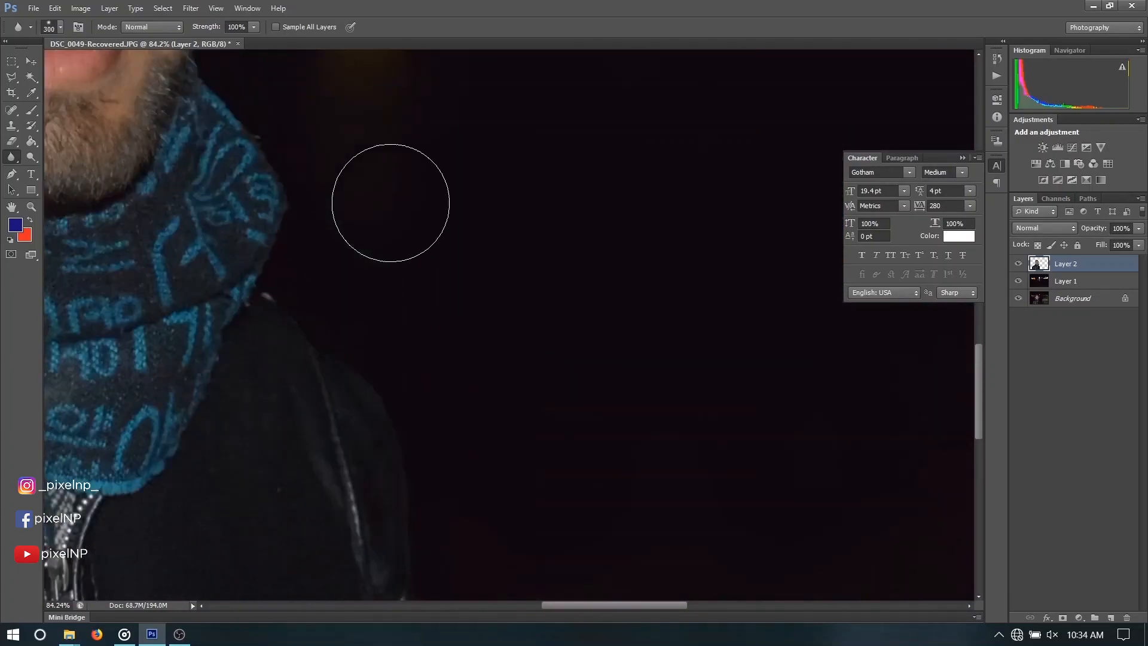
pyautogui.scroll(1, 238, 172)
pyautogui.scroll(3, 266, 221)
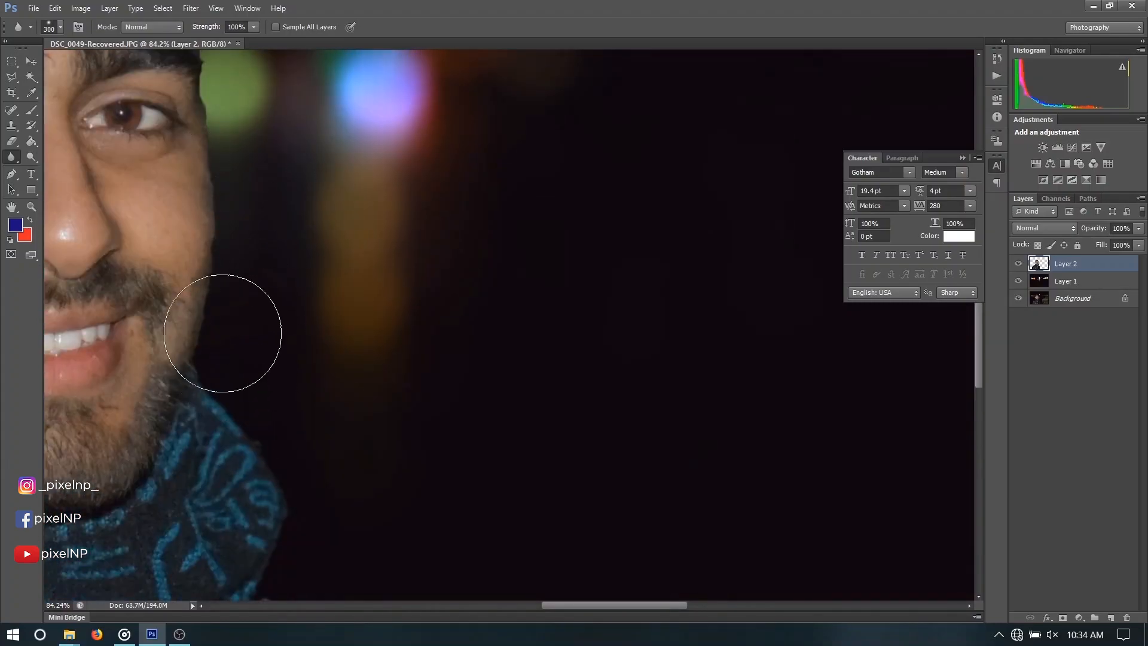
pyautogui.scroll(3, 223, 344)
pyautogui.moveTo(580, 606); pyautogui.dragTo(486, 605)
pyautogui.scroll(4, 814, 320)
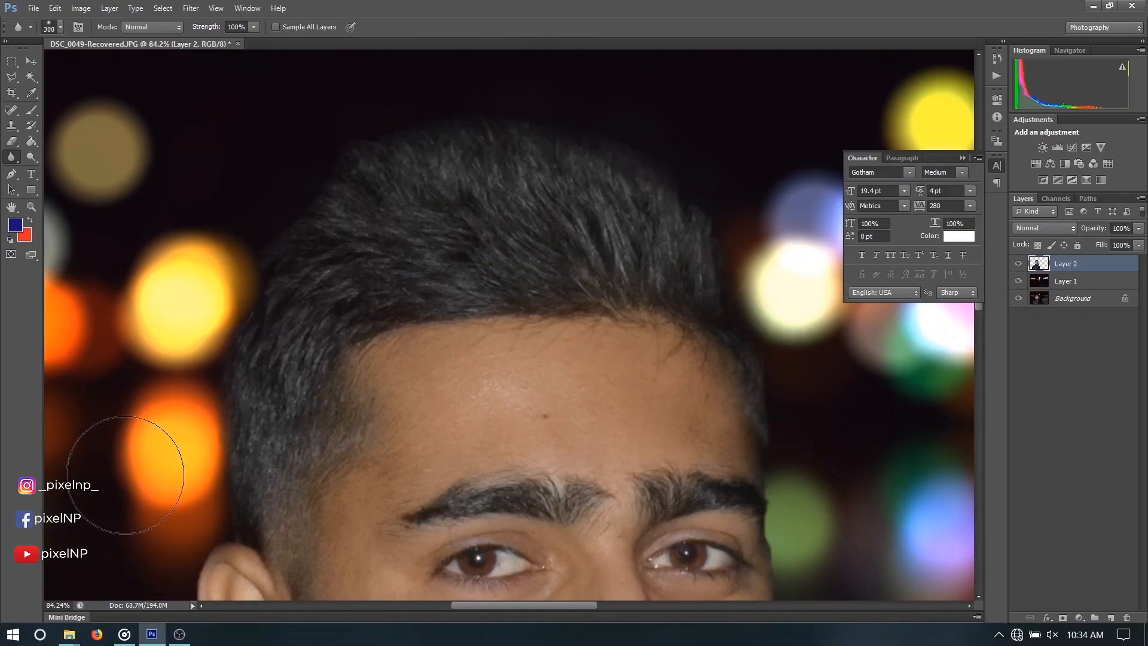
# Step: Touch up the hair edge above the ear with the Eraser at 50 px
pyautogui.press('e')
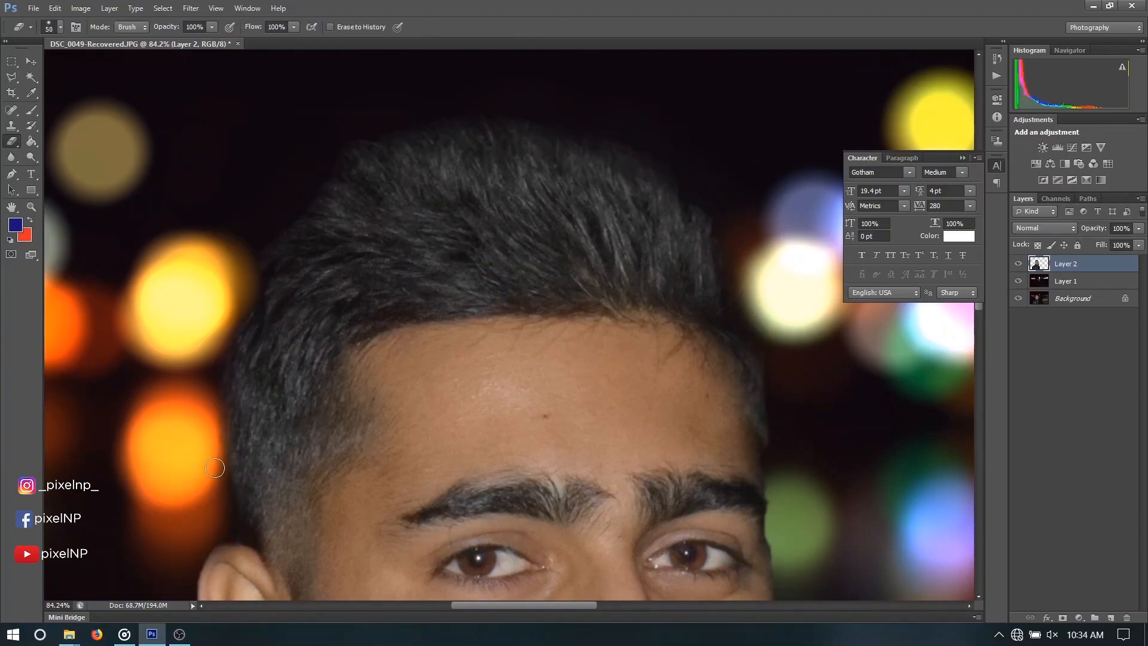
pyautogui.scroll(-2, 211, 458)
pyautogui.scroll(-3, 220, 364)
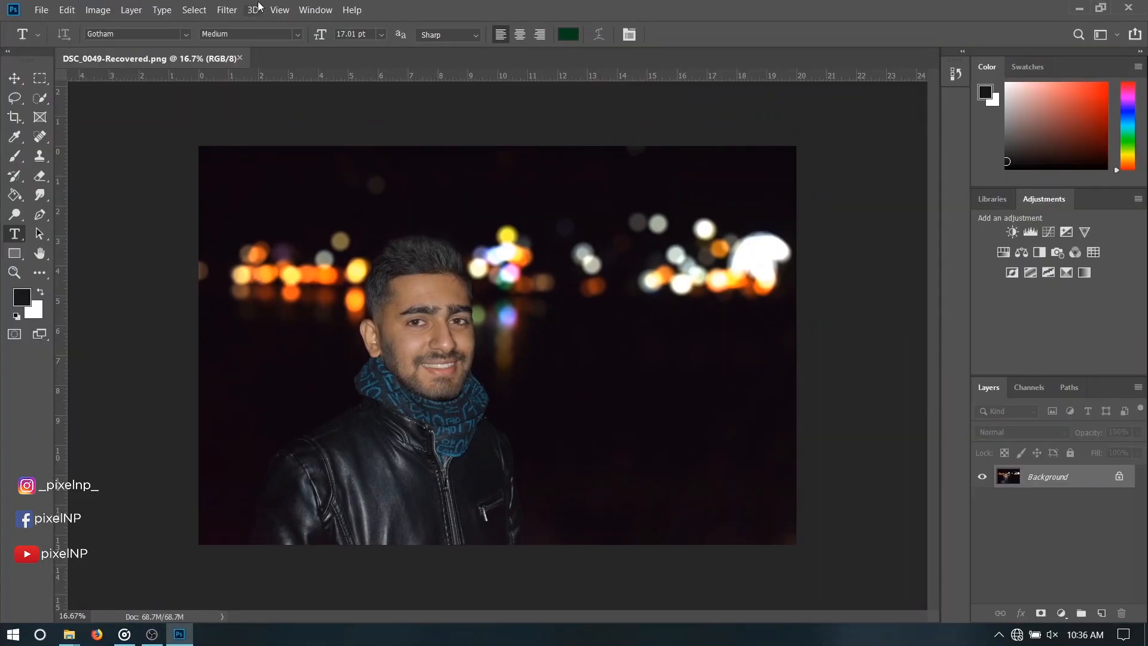
# Step: Convert the Background of the flattened DSC_0049-Recovered.png for smart filters and start a Camera Raw Filter on it
pyautogui.click(257, 10)
pyautogui.moveTo(227, 9)
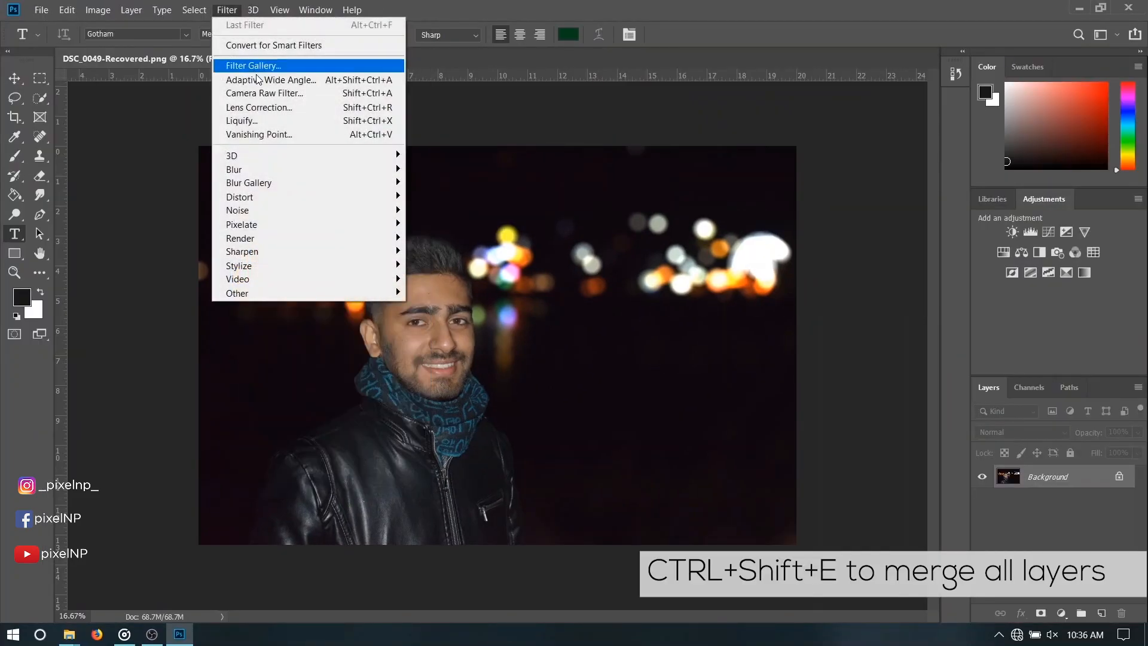
pyautogui.click(273, 45)
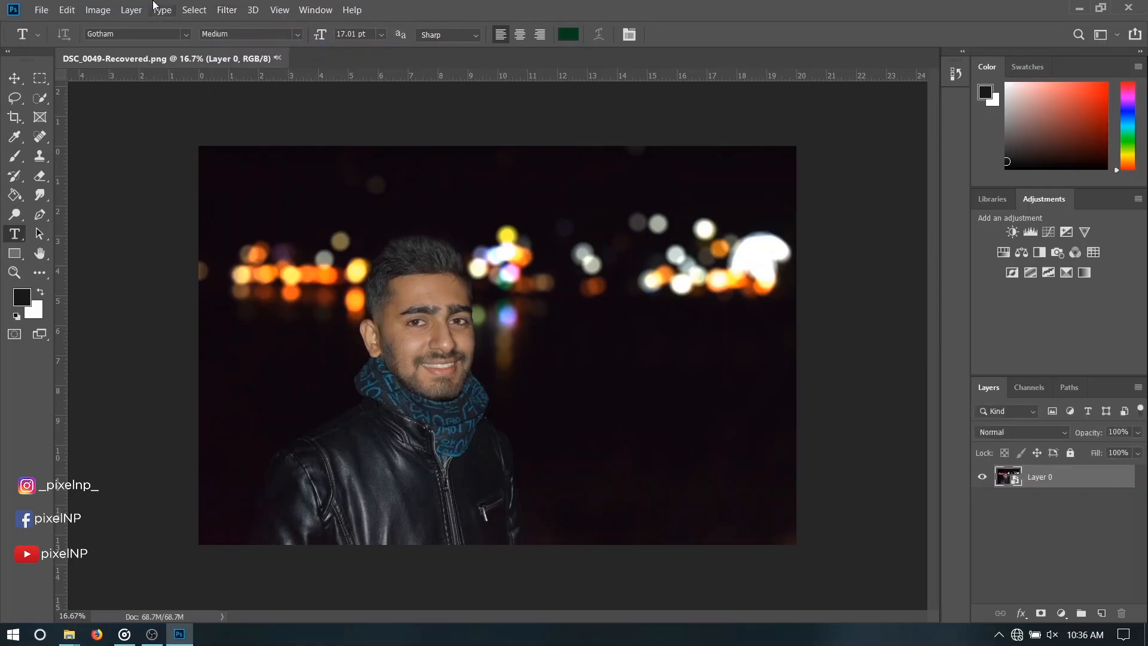
pyautogui.click(220, 9)
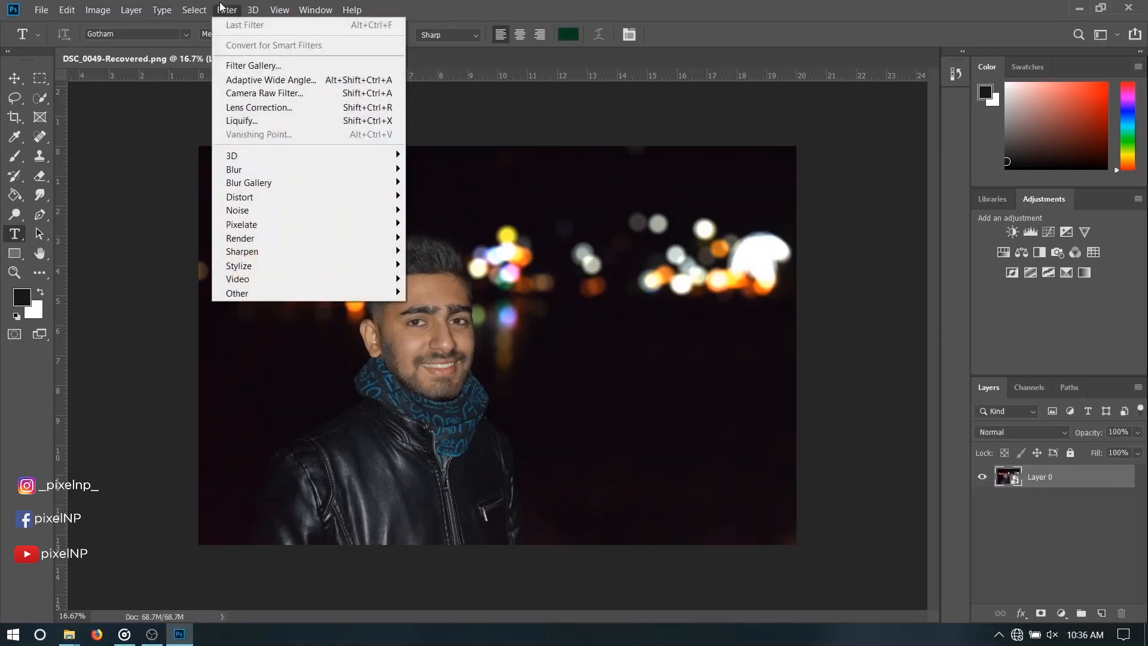
pyautogui.click(285, 91)
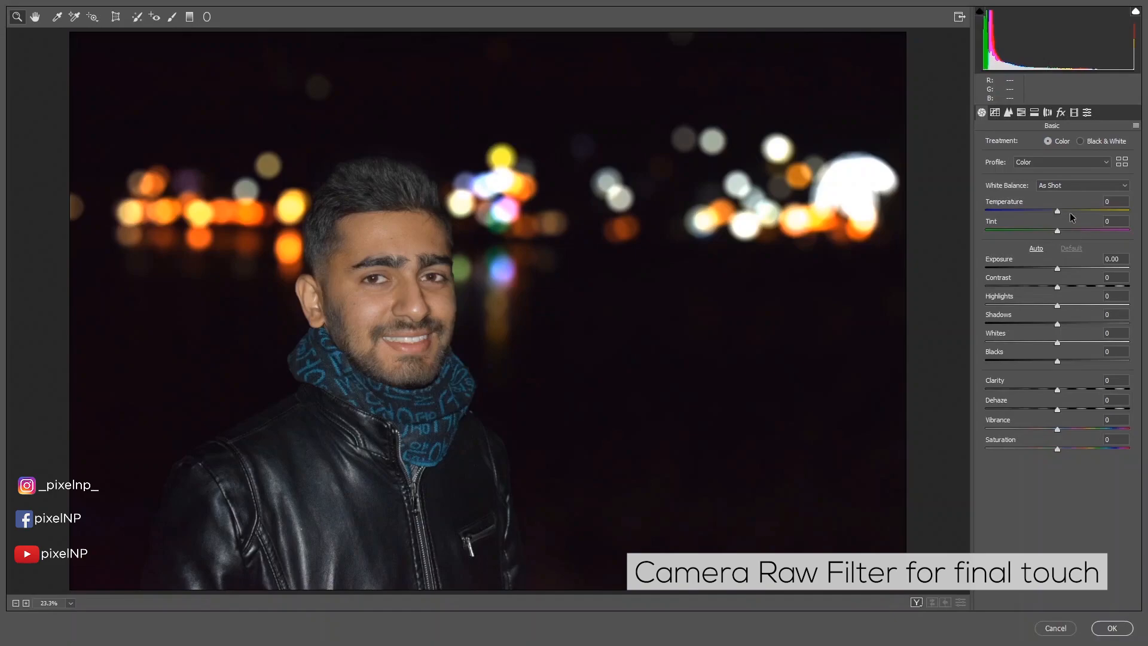
# Step: Set Temperature -5, Tint +24, Exposure +0.10, Contrast +43, Highlights -10, Shadows +33, Whites +23, Blacks -23, Clarity +2, Dehaze +8 and Vibrance +18
pyautogui.moveTo(1059, 212); pyautogui.dragTo(1074, 229)
pyautogui.moveTo(1057, 269); pyautogui.dragTo(1038, 443)
pyautogui.click(1064, 390)
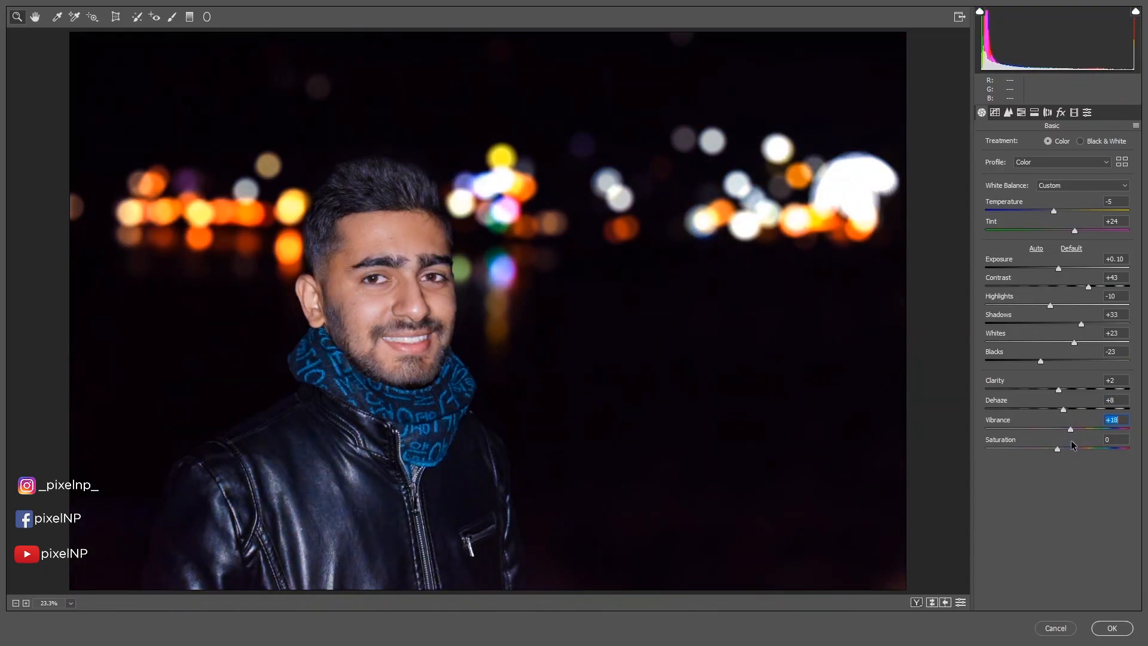
# Step: Lift the black point of the RGB point tone curve to input 5, output 13, and apply the Camera Raw Filter
pyautogui.click(995, 113)
pyautogui.moveTo(981, 352)
pyautogui.mouseDown()
pyautogui.moveTo(993, 351)
pyautogui.moveTo(984, 330)
pyautogui.moveTo(973, 336)
pyautogui.moveTo(991, 351)
pyautogui.moveTo(981, 345)
pyautogui.mouseUp()
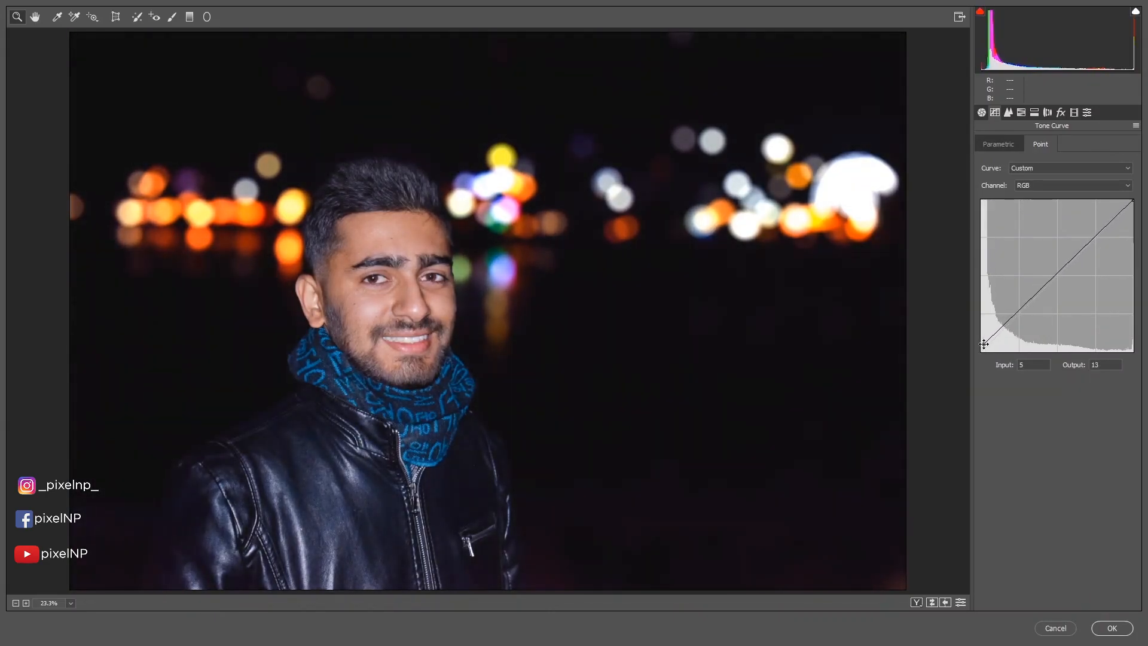
pyautogui.press('Return')
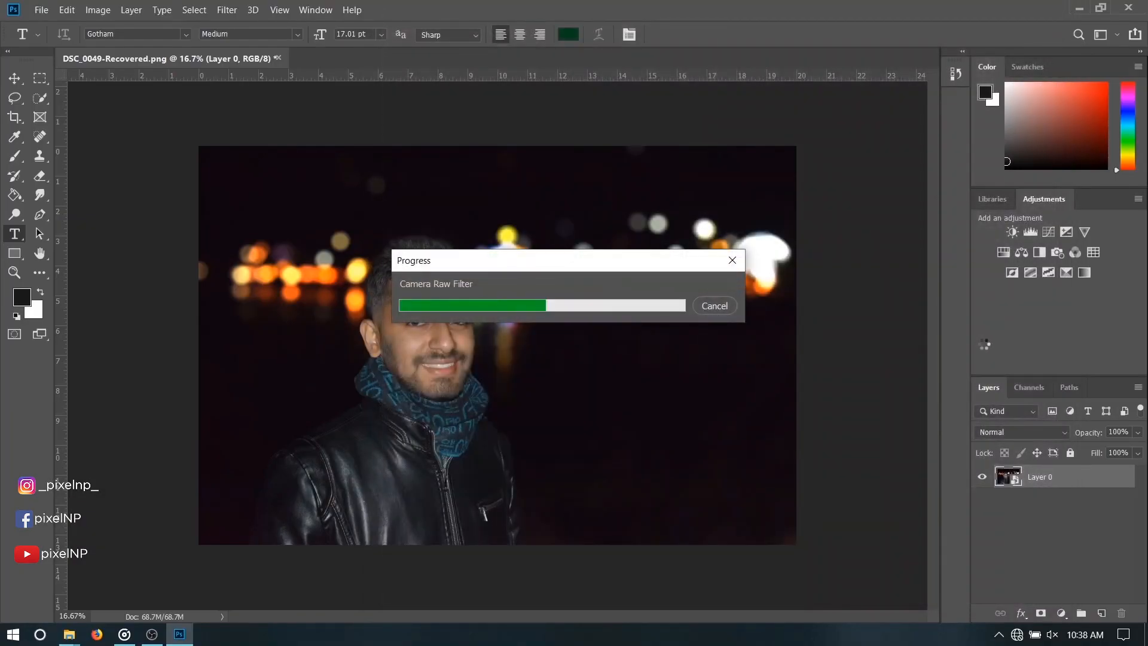